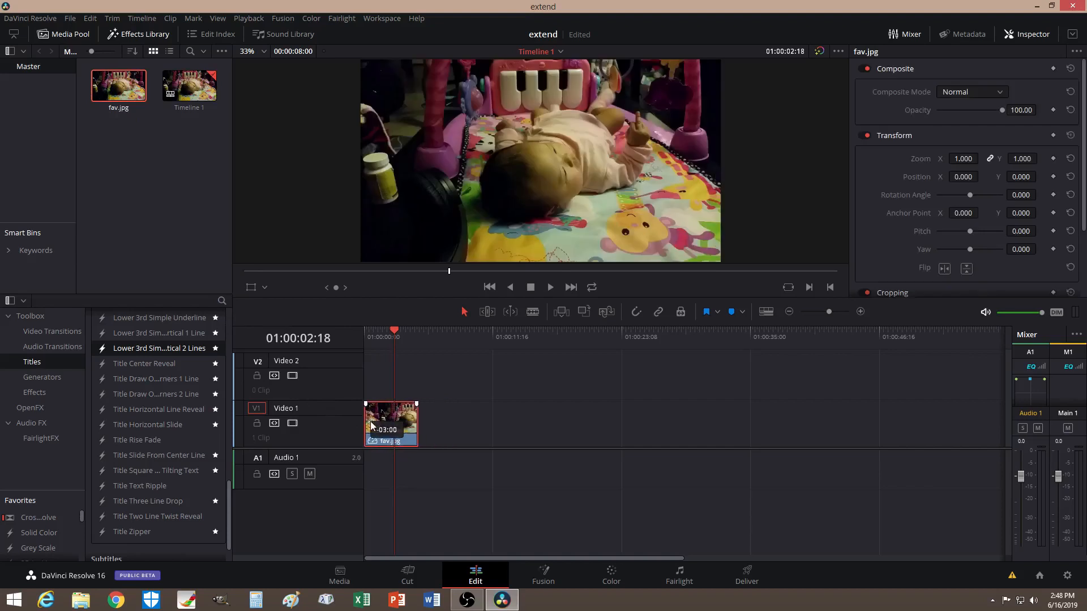
# - Extend the fav.jpg clip on Video 1 to a duration of 24:08 and place the playhead at 01:00:16:16
pyautogui.moveTo(394, 328); pyautogui.dragTo(352, 333)
pyautogui.moveTo(422, 420); pyautogui.dragTo(632, 420)
pyautogui.moveTo(363, 331); pyautogui.dragTo(546, 357)
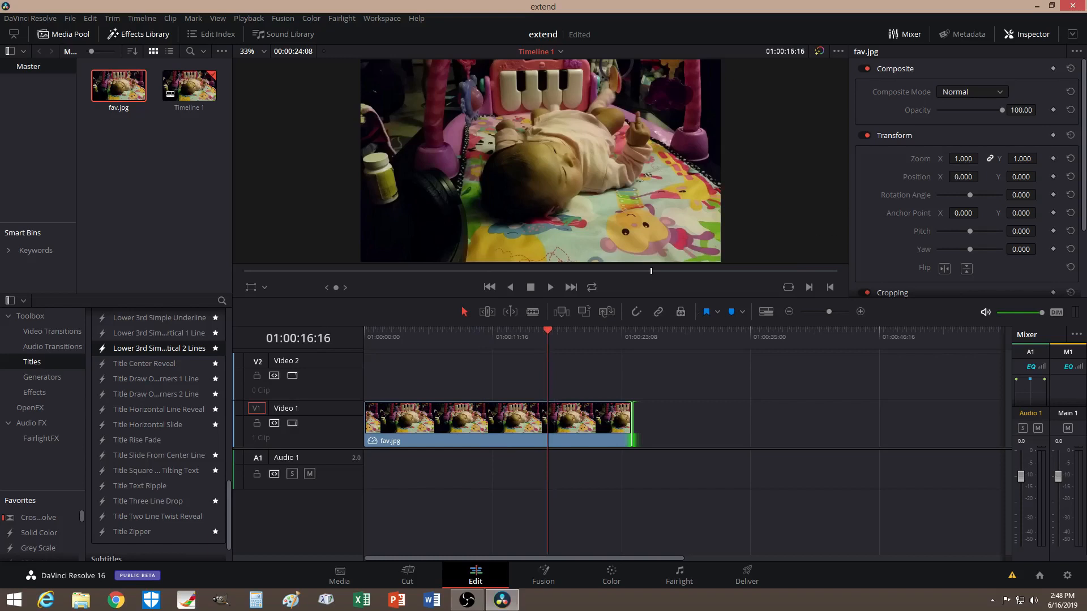
# - Enlarge the fav.jpg image to a zoom of 1.440 and set its position to X -391 and Y -100
pyautogui.moveTo(962, 162); pyautogui.dragTo(743, 176)
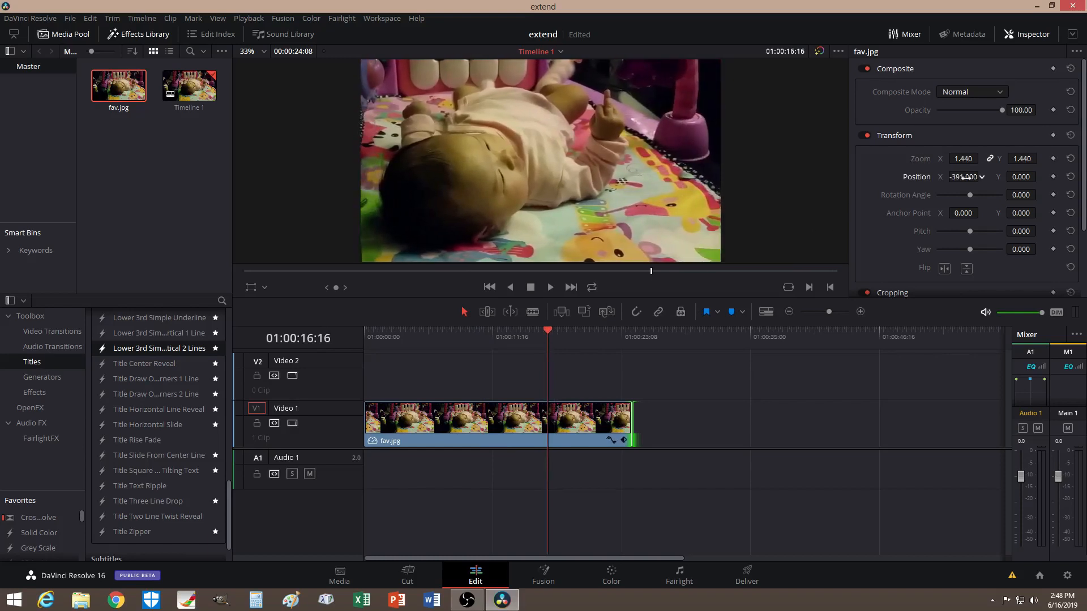
pyautogui.moveTo(1023, 177); pyautogui.dragTo(966, 177)
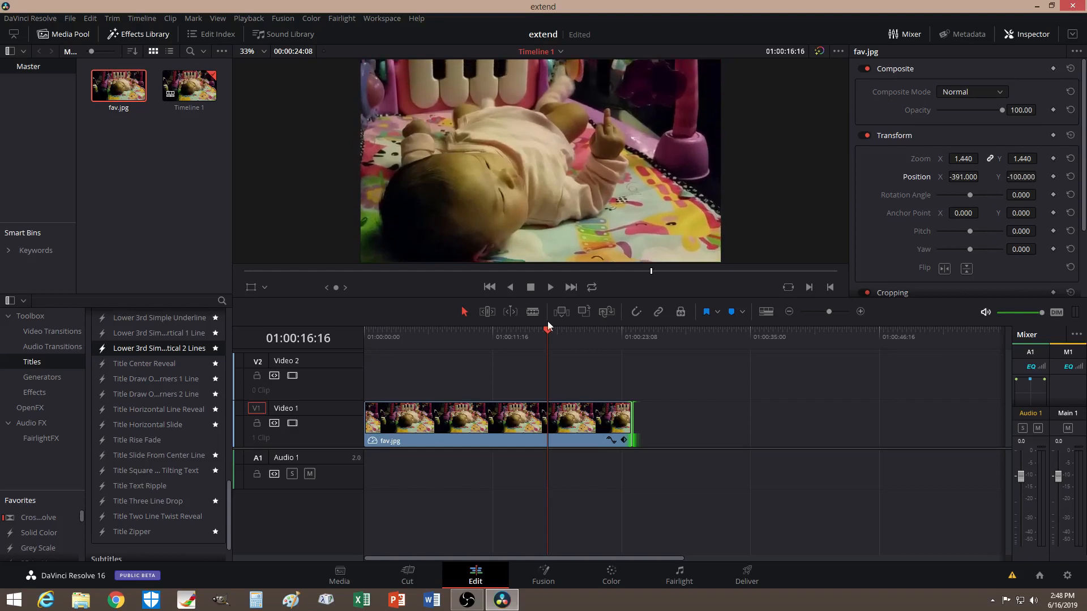
# - Add the Lower 3rd Simple Line title at the start of Video 2 and preview it at 01:00:02:19
pyautogui.moveTo(547, 330); pyautogui.dragTo(395, 340)
pyautogui.click(424, 378)
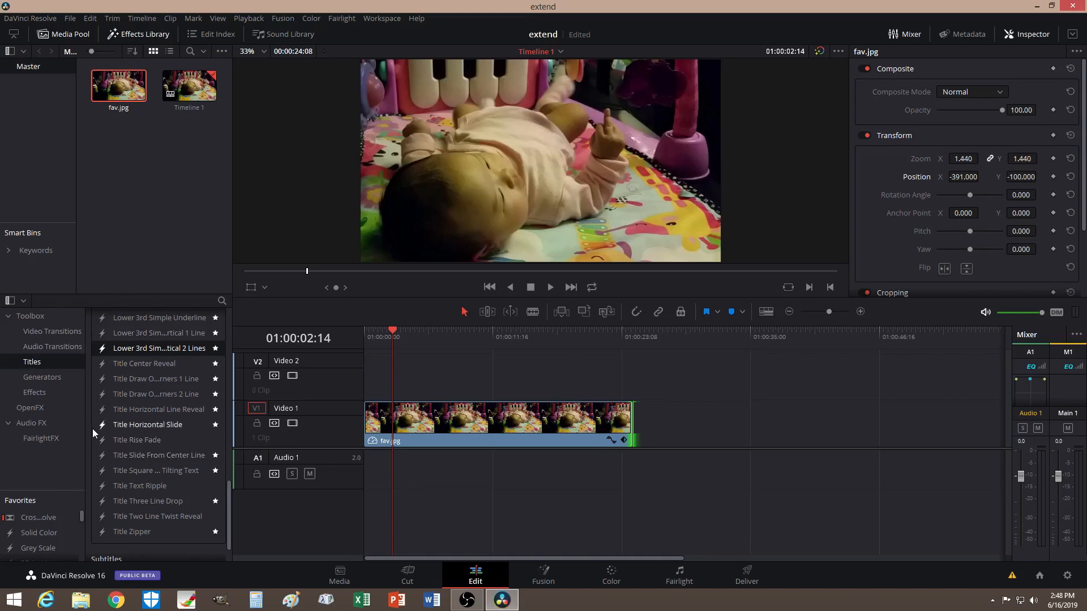
pyautogui.click(140, 35)
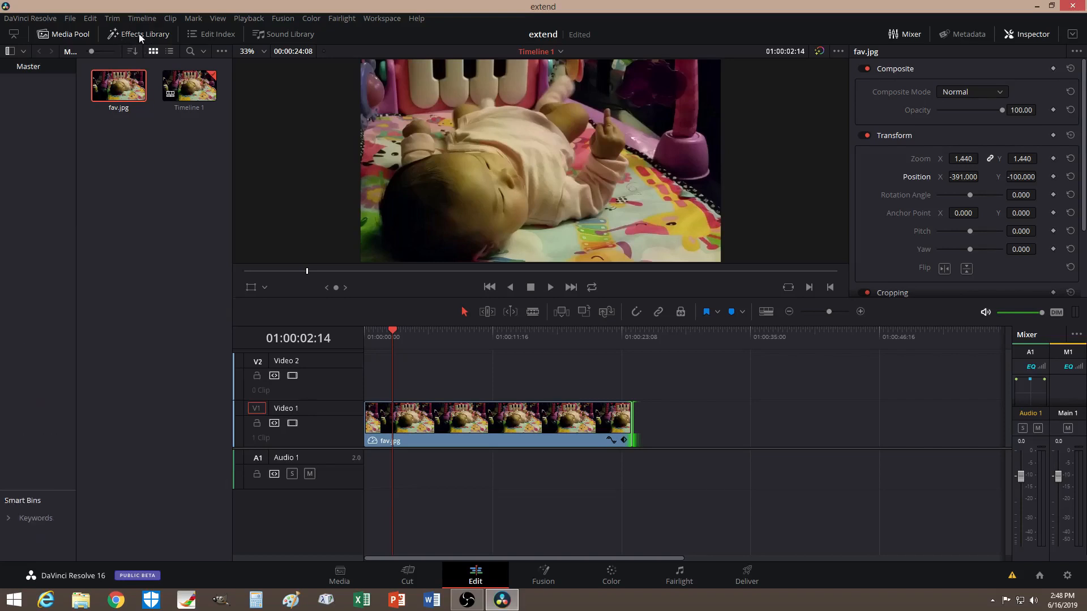
pyautogui.click(138, 32)
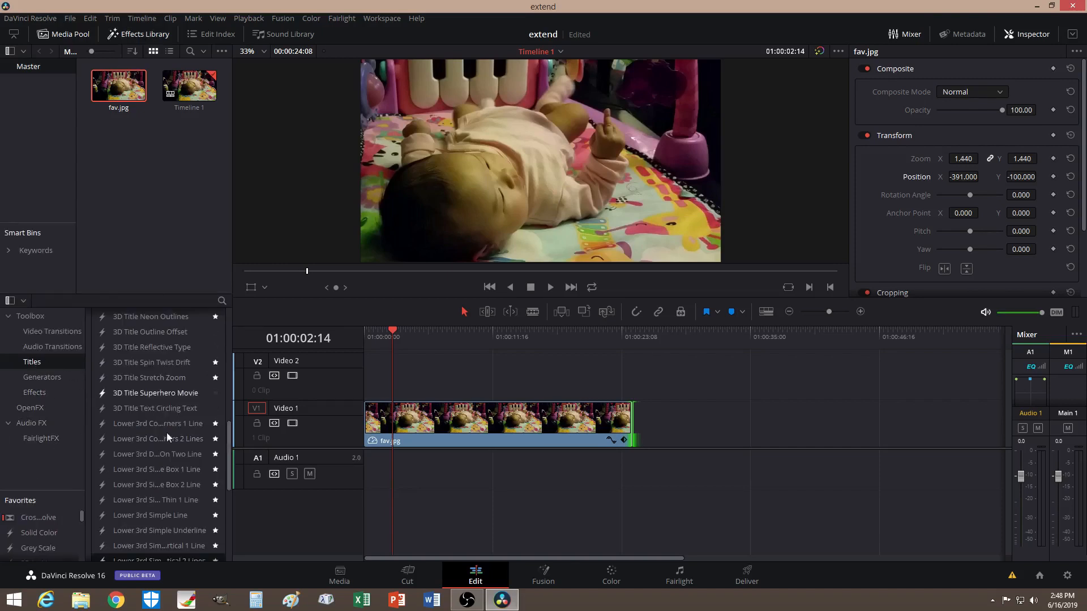
pyautogui.scroll(-2, 170, 441)
pyautogui.scroll(2, 170, 453)
pyautogui.scroll(2, 166, 458)
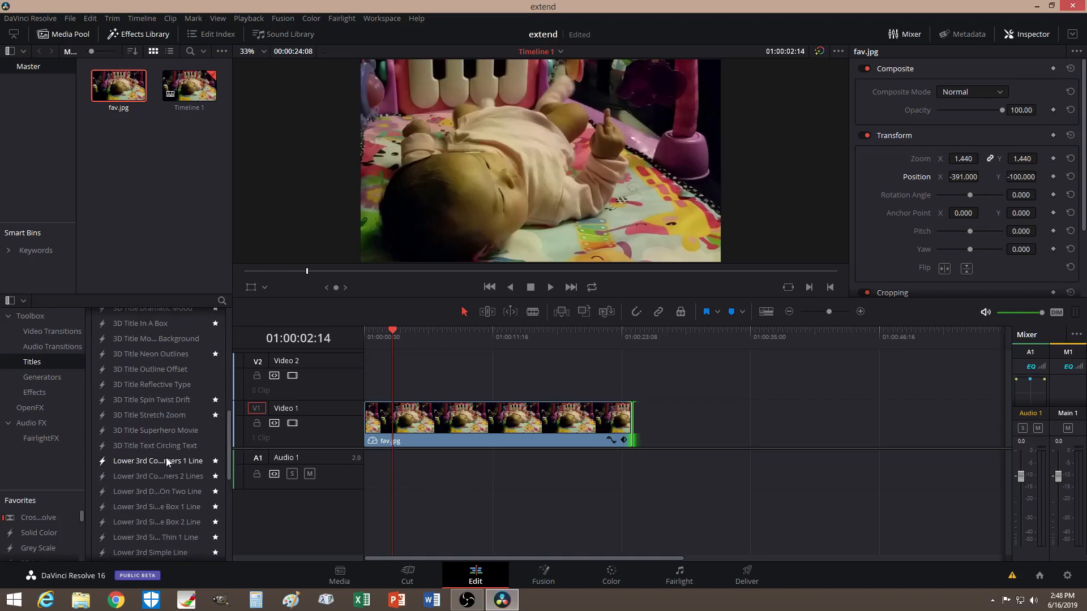
pyautogui.scroll(-4, 168, 456)
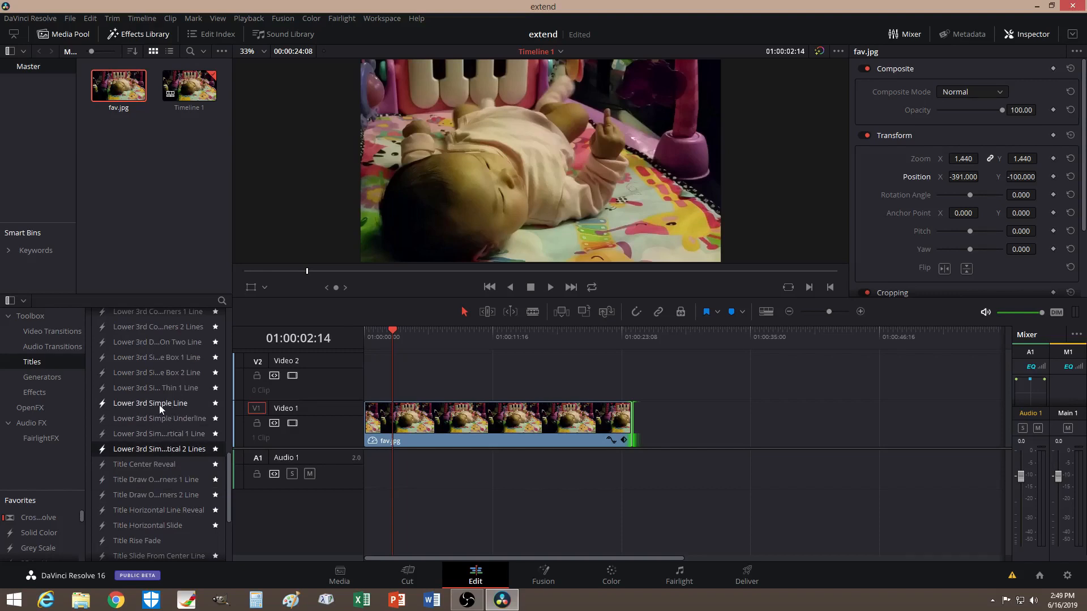
pyautogui.moveTo(159, 405); pyautogui.dragTo(363, 379)
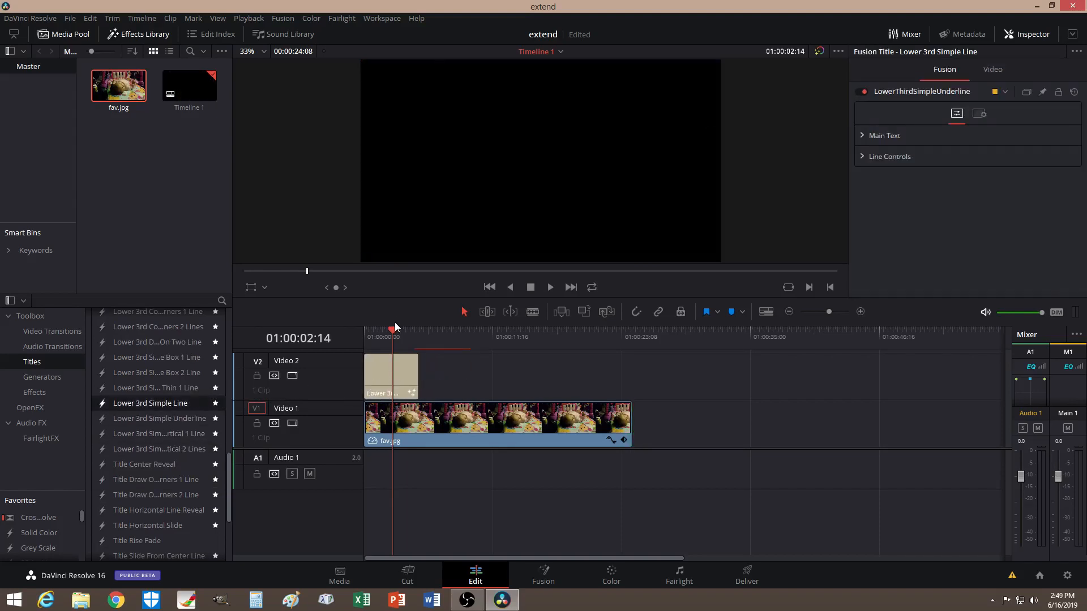
pyautogui.moveTo(393, 331)
pyautogui.mouseDown()
pyautogui.moveTo(361, 332)
pyautogui.moveTo(395, 331)
pyautogui.mouseUp()
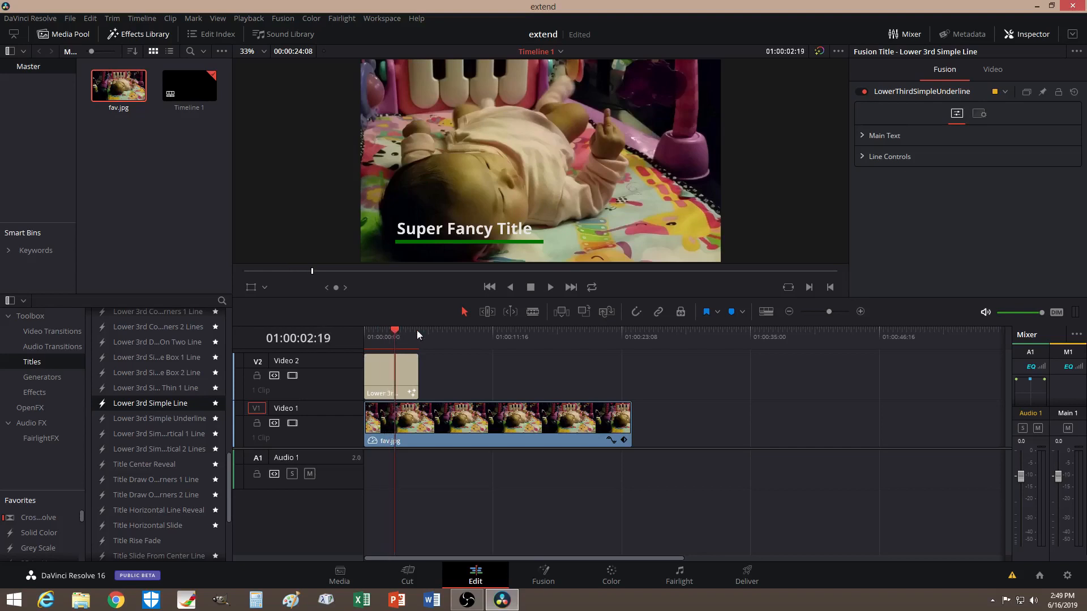
# - Replace the lower third title's main text with "Fancy Baby"
pyautogui.click(860, 133)
pyautogui.click(984, 194)
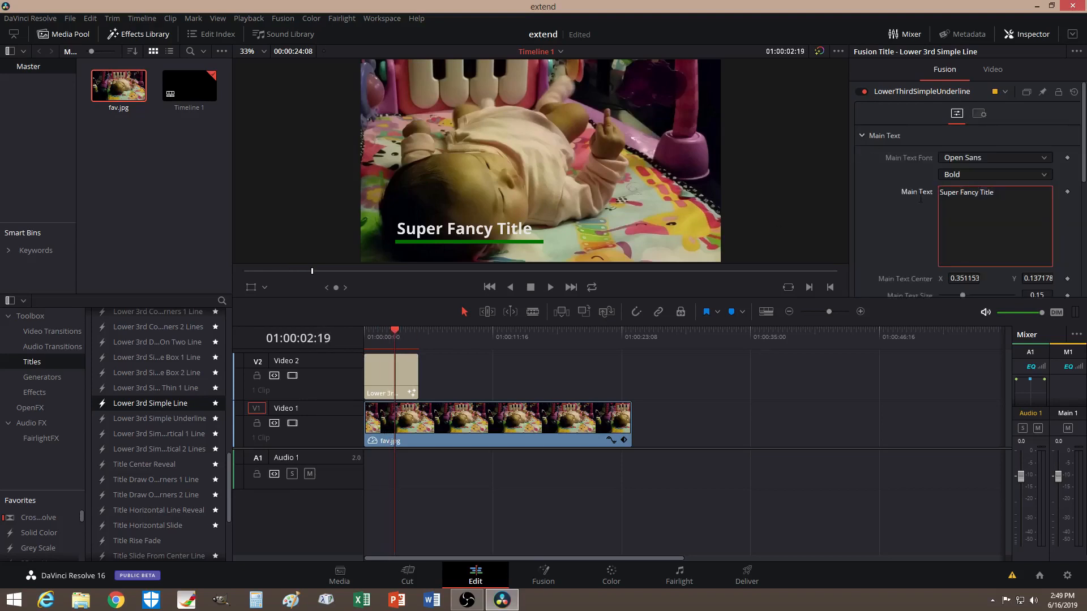
pyautogui.hotkey('ctrl', 'a')
pyautogui.write('Fsncv')
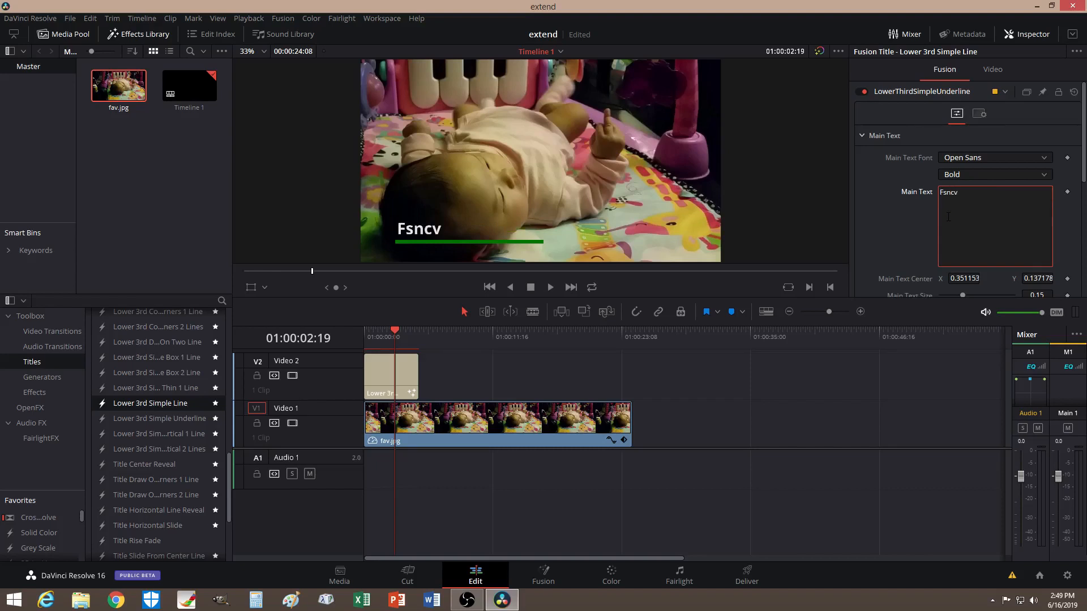
pyautogui.press('BackSpace')
pyautogui.write('y Baby')
pyautogui.press('BackSpace')
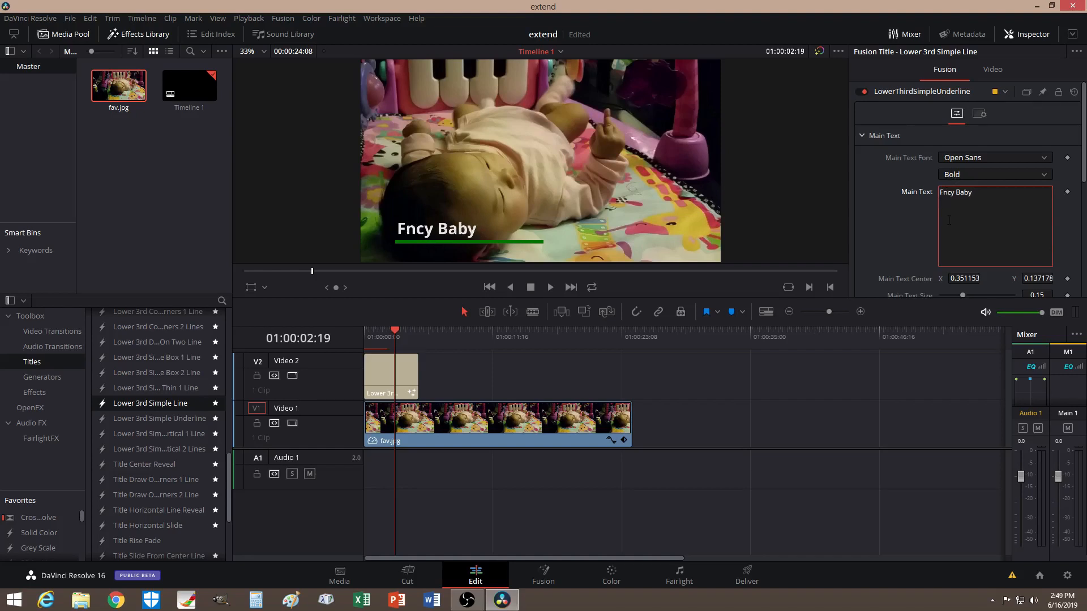
pyautogui.write('a')
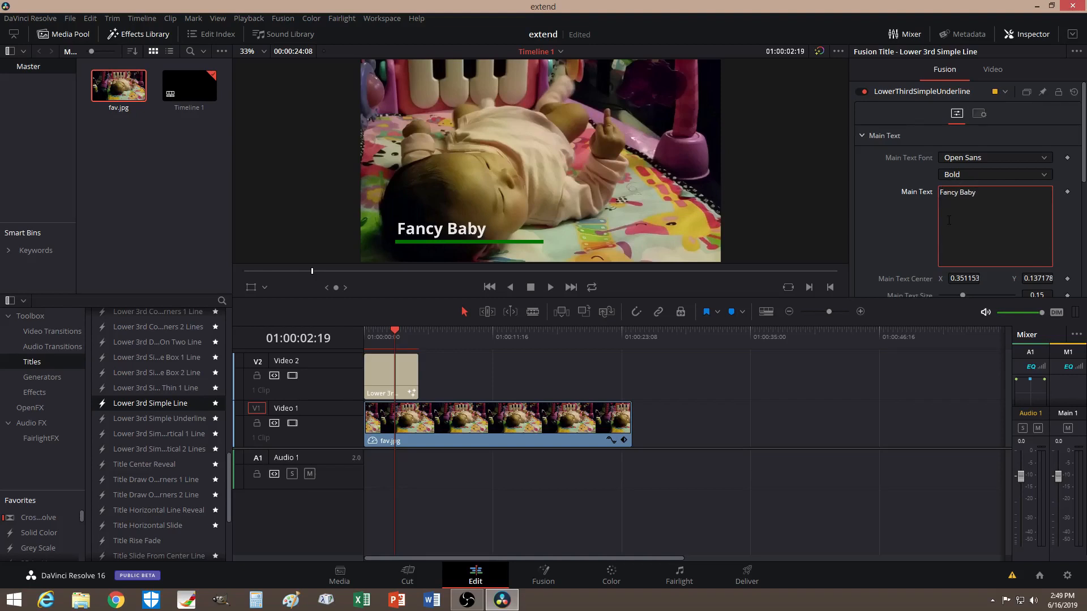
pyautogui.click(887, 215)
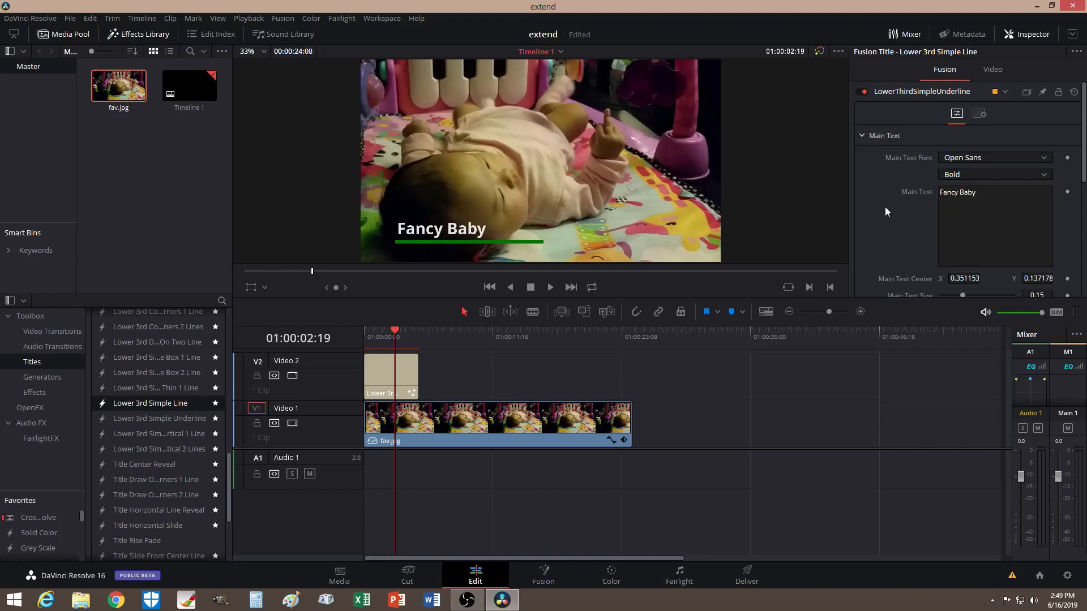
pyautogui.click(861, 135)
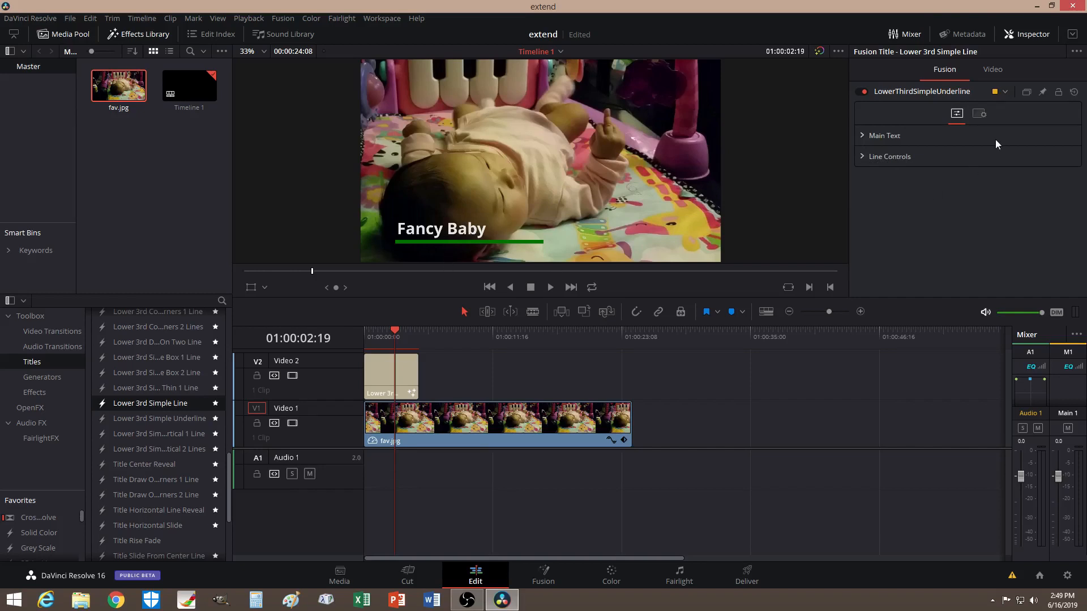
# - Lower the Position X of the "Fancy Baby" lower third so its underline starts near the frame's left edge
pyautogui.click(991, 70)
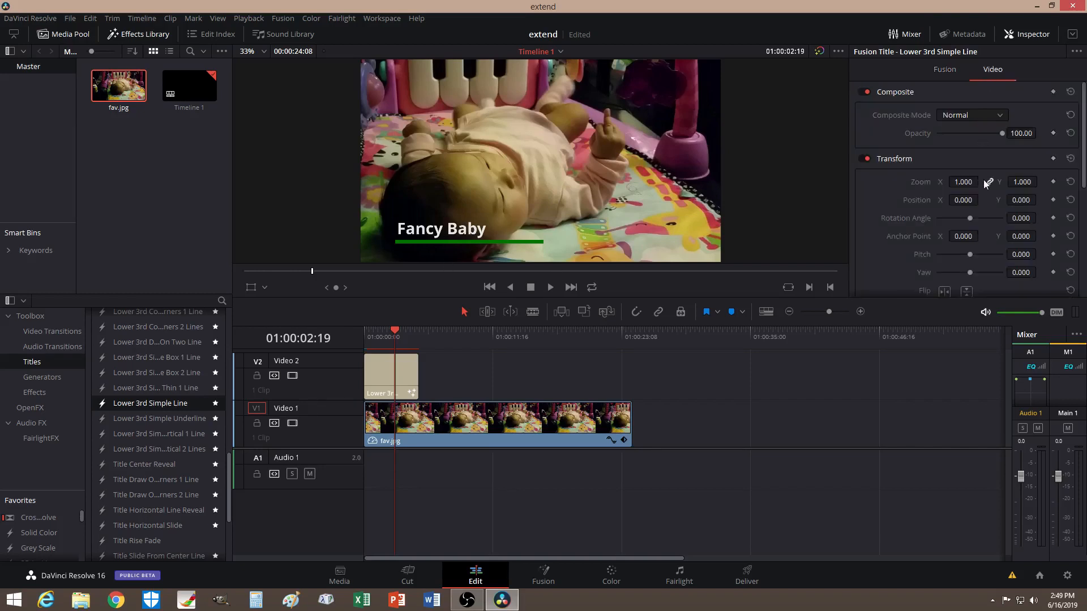
pyautogui.moveTo(969, 200); pyautogui.dragTo(891, 199)
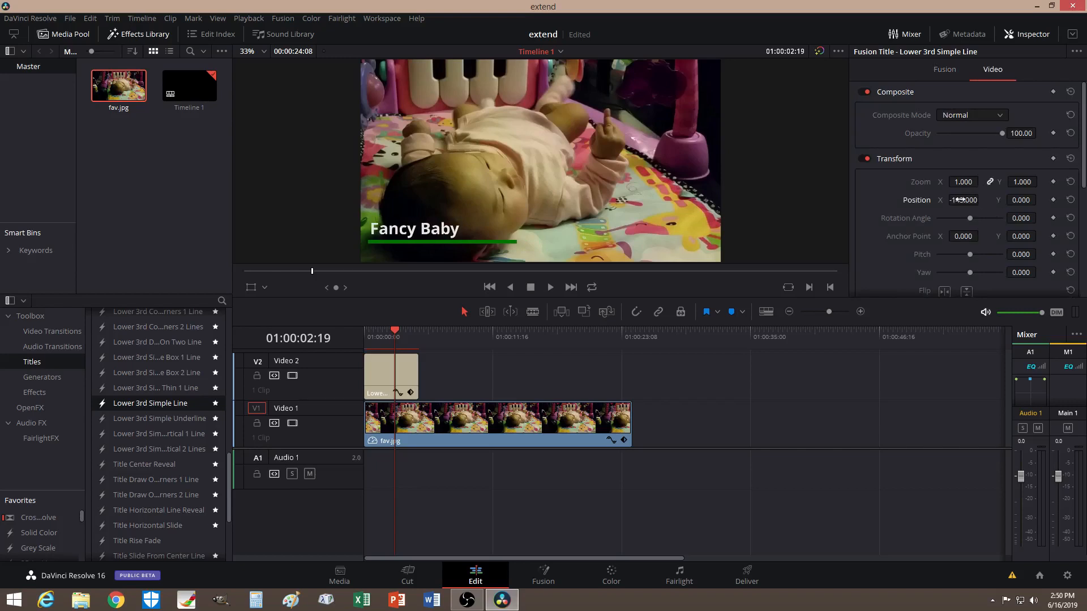
pyautogui.click(945, 70)
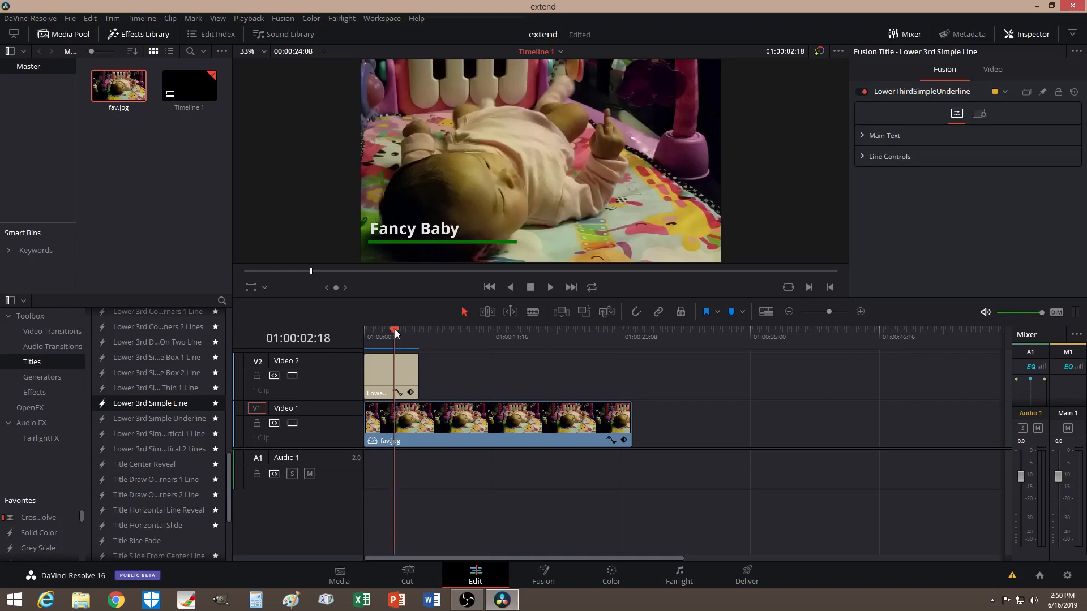
# - Add the Title Square Line Tilting Text title to Video 2 at 01:00:05:21, after the lower third title
pyautogui.moveTo(395, 329)
pyautogui.mouseDown()
pyautogui.moveTo(363, 329)
pyautogui.moveTo(431, 332)
pyautogui.mouseUp()
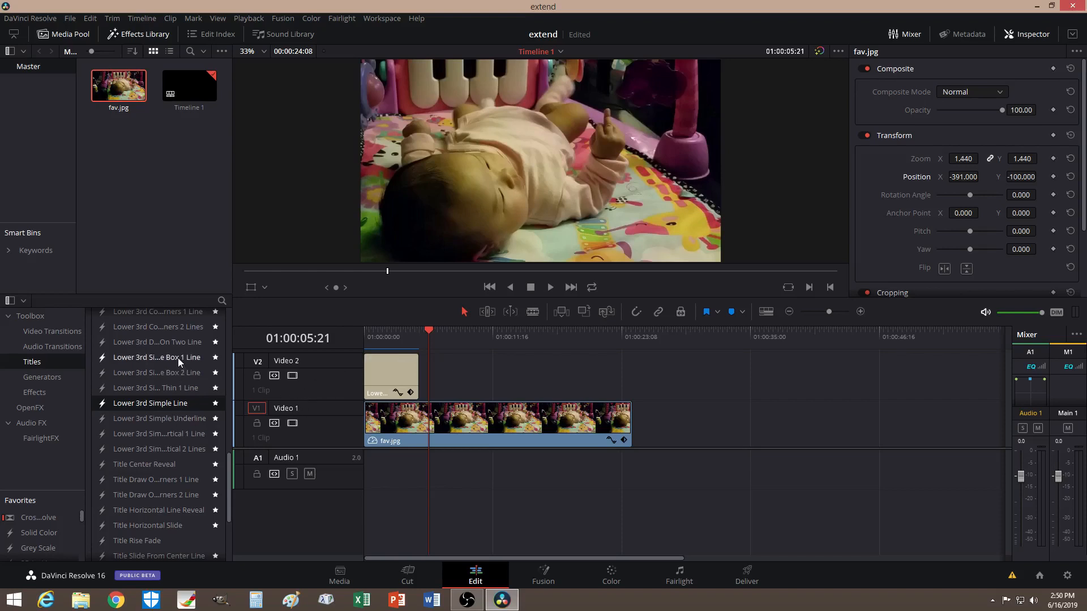
pyautogui.click(178, 500)
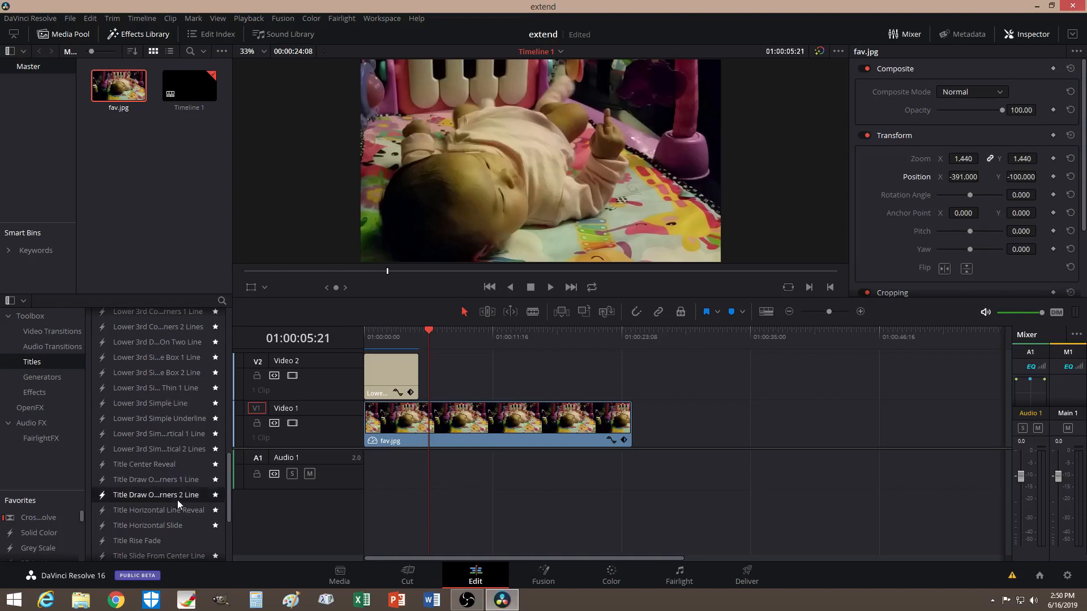
pyautogui.scroll(-3, 179, 504)
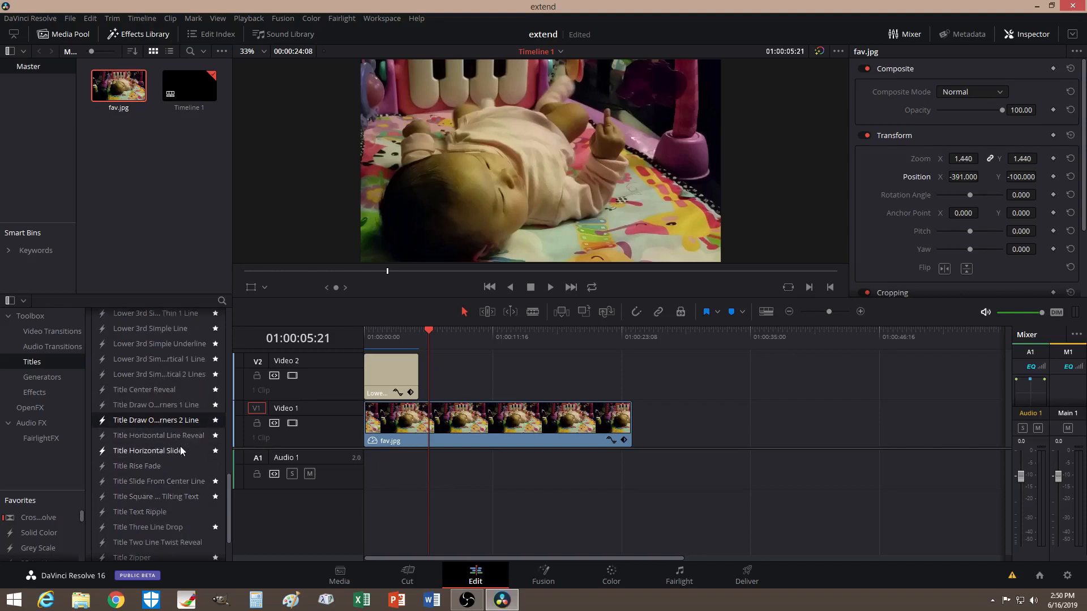
pyautogui.scroll(-2, 181, 499)
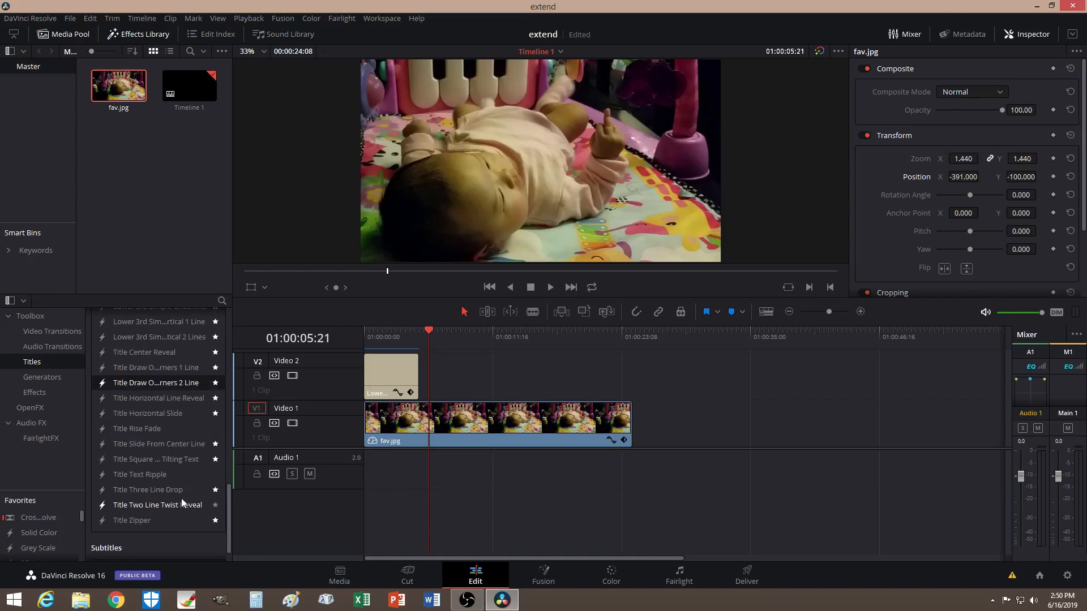
pyautogui.scroll(-1, 182, 499)
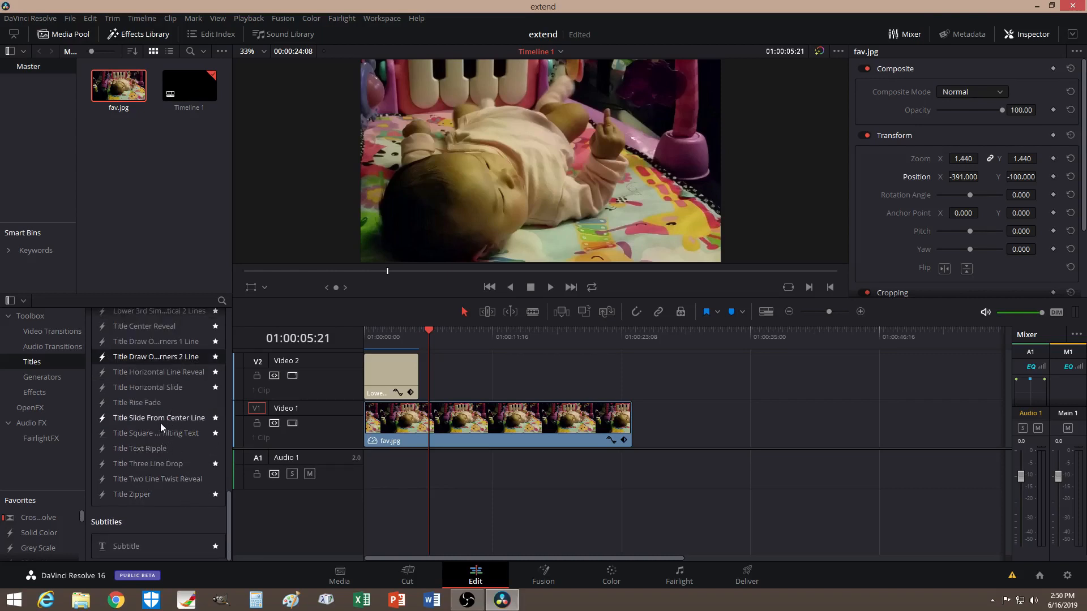
pyautogui.moveTo(158, 430); pyautogui.dragTo(429, 374)
# - Delete the Lower 3rd Simple Line title from Video 2 and move the Square Line Tilting Text title to the timeline's start
pyautogui.click(397, 376)
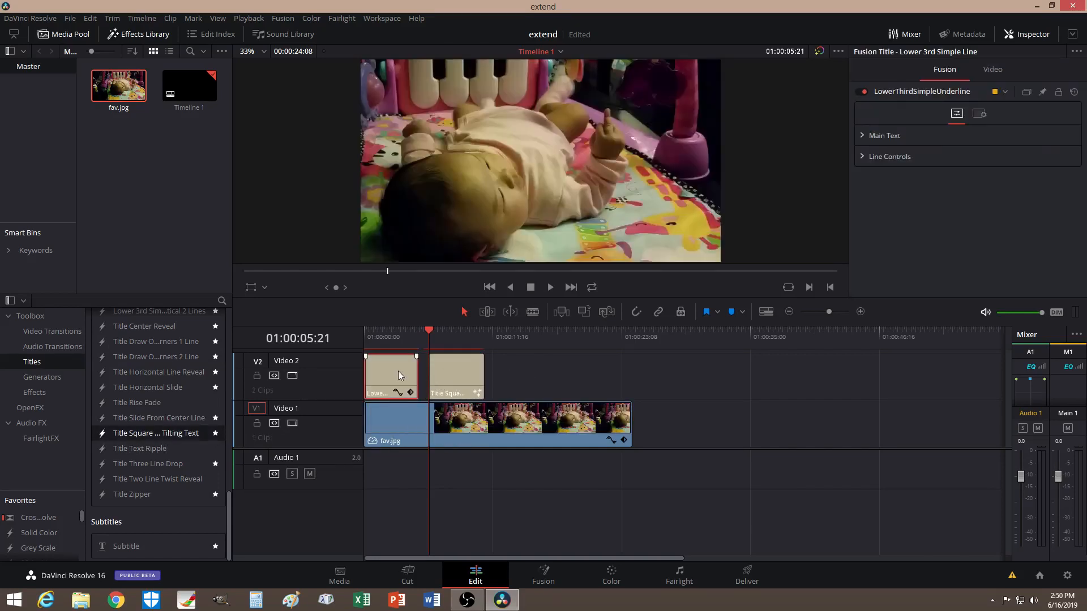
pyautogui.press('Delete')
pyautogui.moveTo(454, 371); pyautogui.dragTo(390, 373)
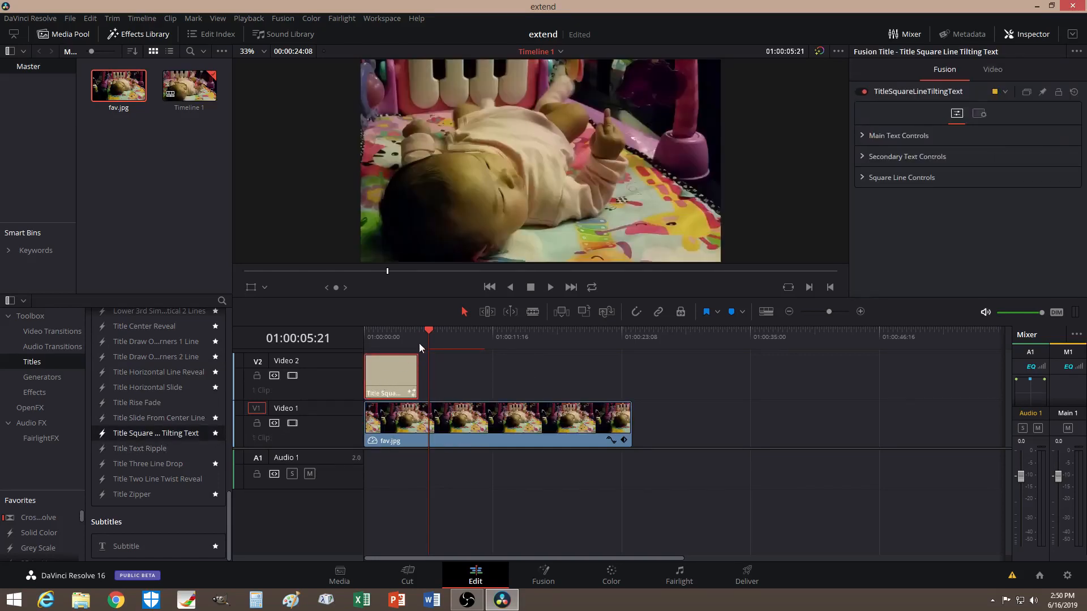
# - Extend the Square Line Tilting Text title to end shortly before the 01:00:11:16 mark and check the frame at 01:00:06:22
pyautogui.moveTo(428, 331)
pyautogui.mouseDown()
pyautogui.moveTo(364, 331)
pyautogui.moveTo(425, 332)
pyautogui.mouseUp()
pyautogui.moveTo(415, 374); pyautogui.dragTo(476, 375)
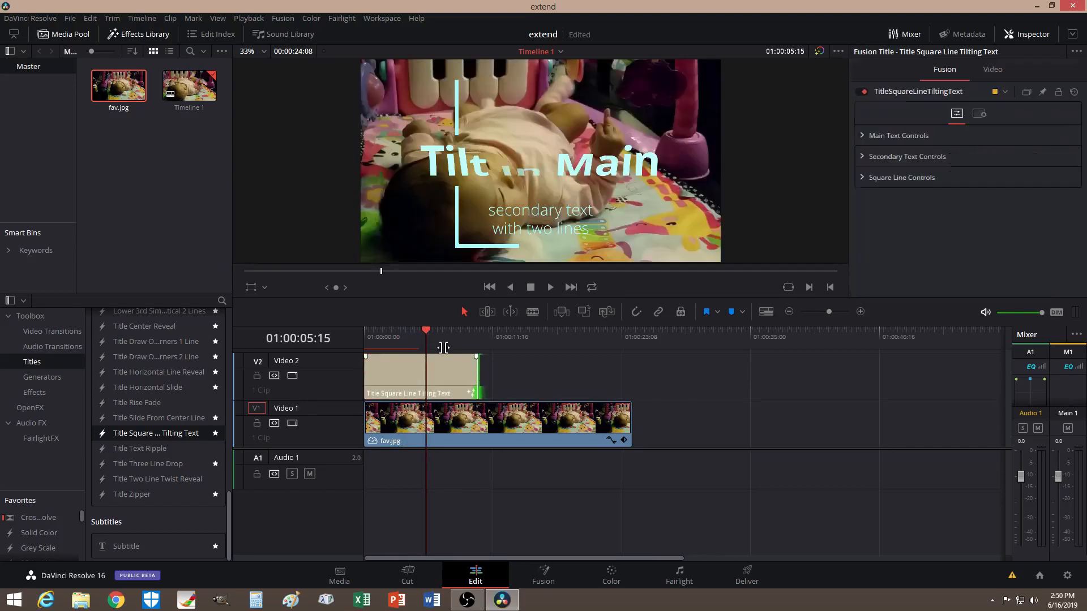
pyautogui.moveTo(427, 332)
pyautogui.mouseDown()
pyautogui.moveTo(376, 331)
pyautogui.moveTo(437, 337)
pyautogui.moveTo(369, 332)
pyautogui.moveTo(441, 331)
pyautogui.mouseUp()
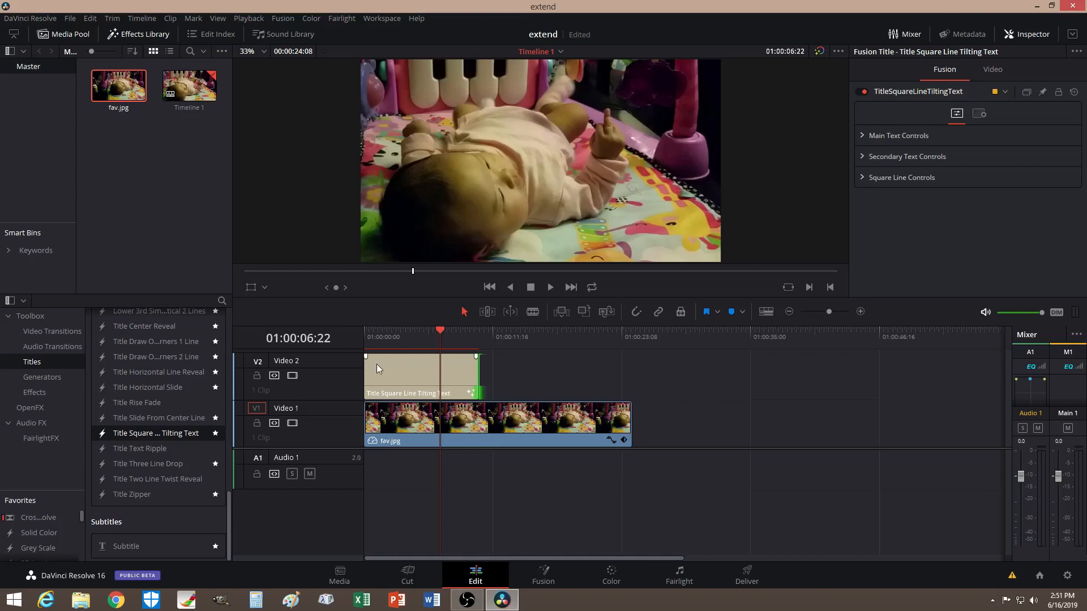
# - With the playhead at 01:00:04:02, replace the tilting title's main text with "Fancy Baby"
pyautogui.moveTo(443, 331); pyautogui.dragTo(409, 326)
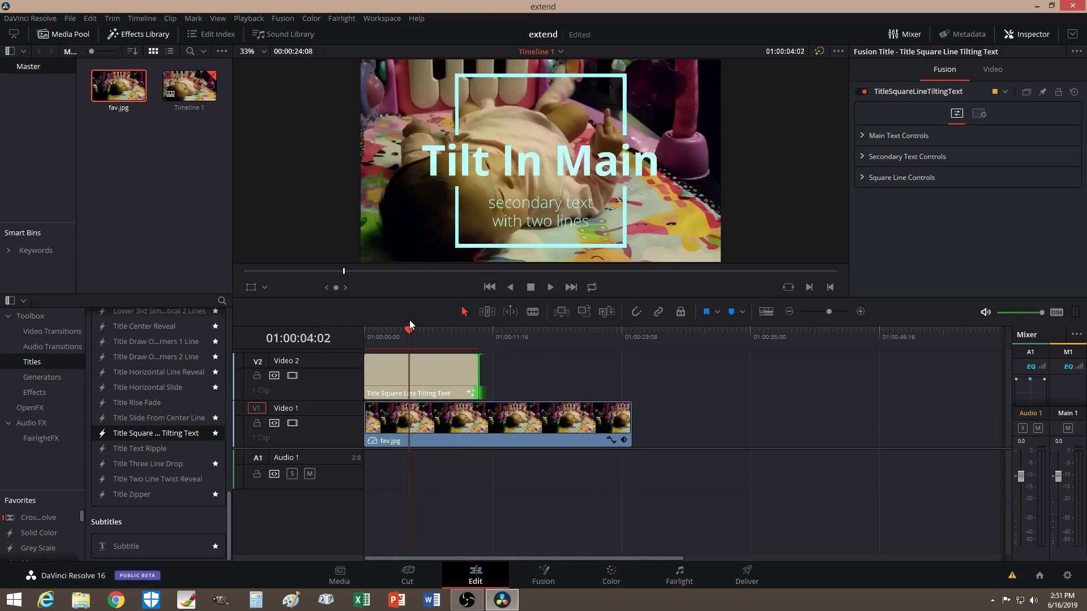
pyautogui.click(863, 136)
pyautogui.click(993, 156)
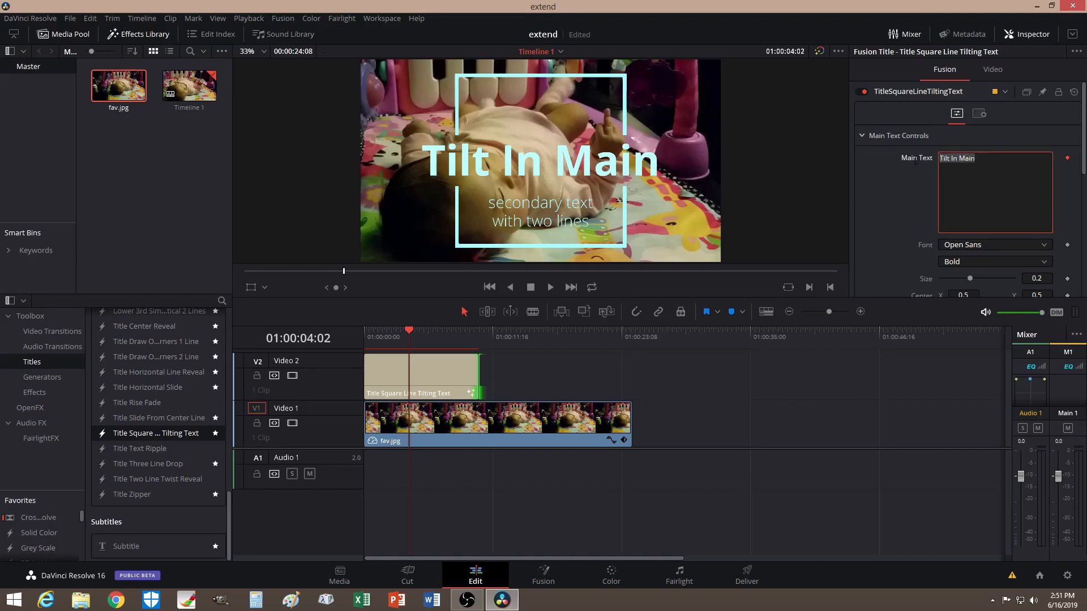
pyautogui.write('Fancy')
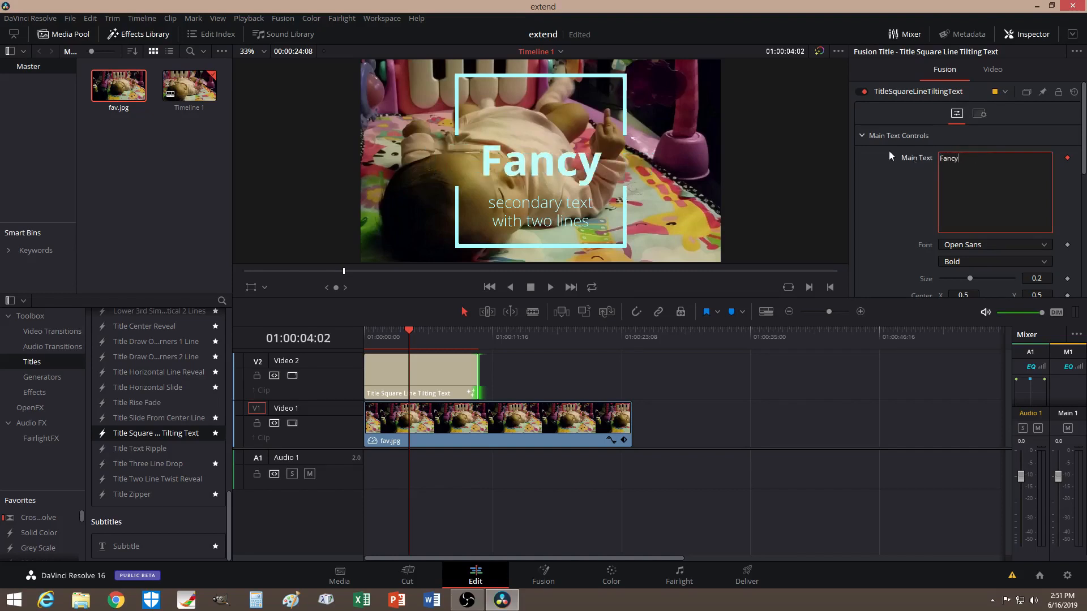
pyautogui.write(' Baby')
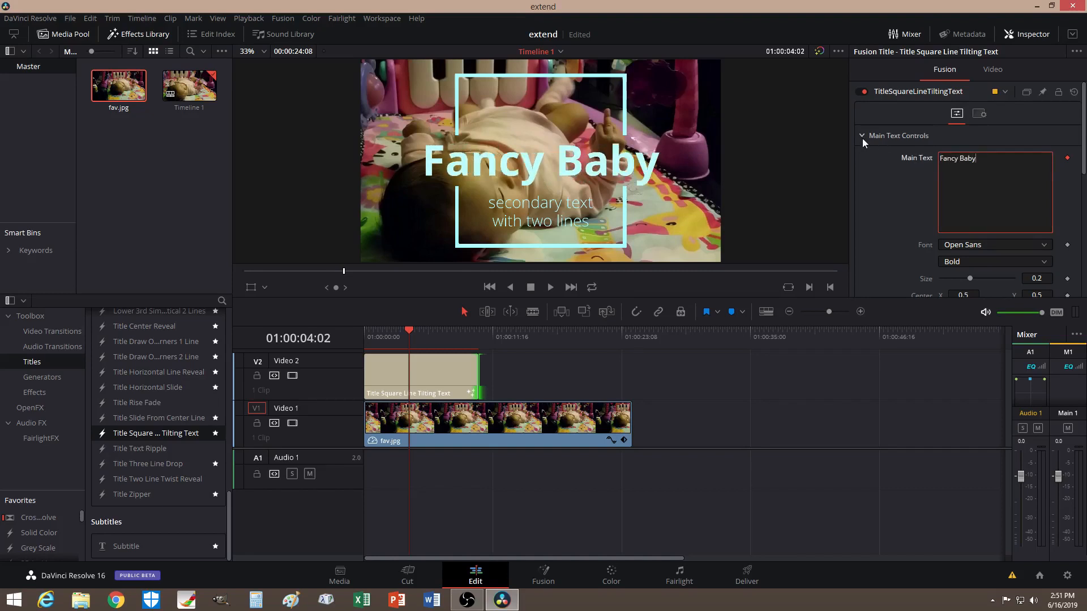
pyautogui.click(862, 135)
# - Replace the tilting title's two-line secondary text with "Baby"
pyautogui.click(863, 158)
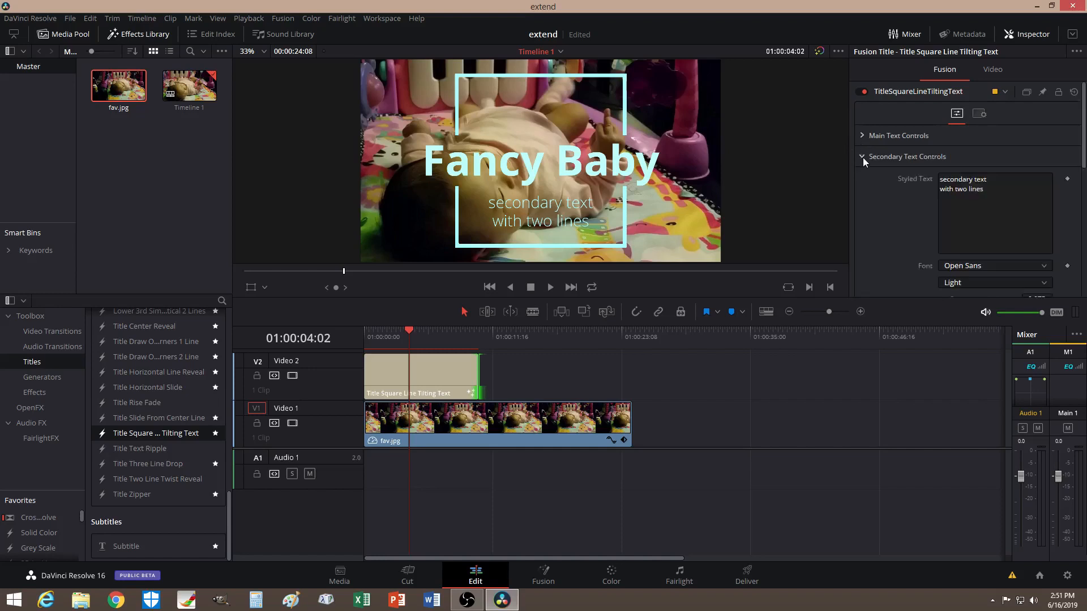
pyautogui.moveTo(988, 190); pyautogui.dragTo(919, 171)
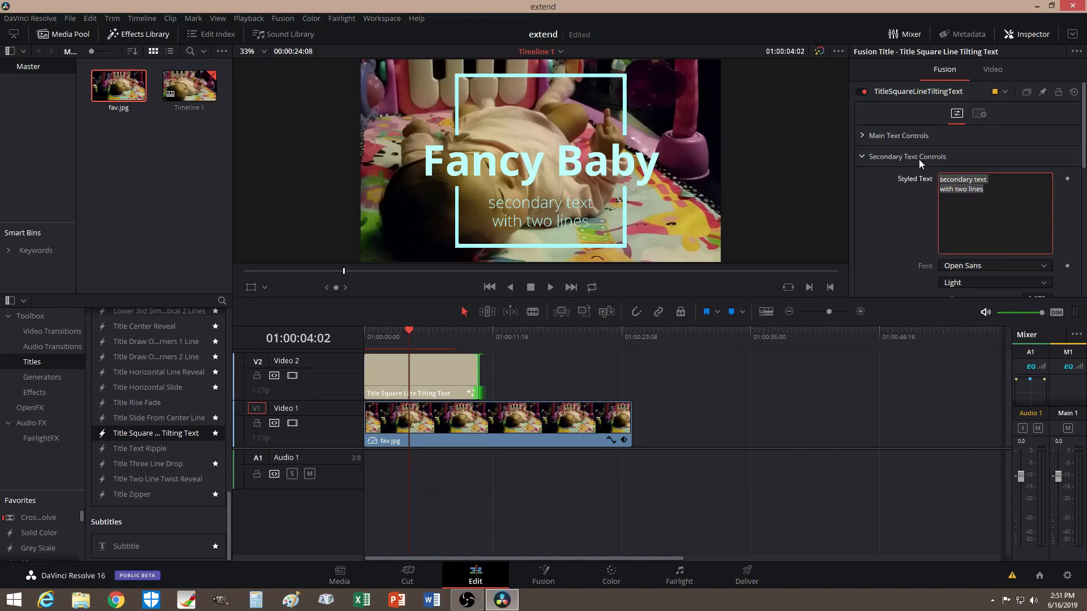
pyautogui.write('Baby')
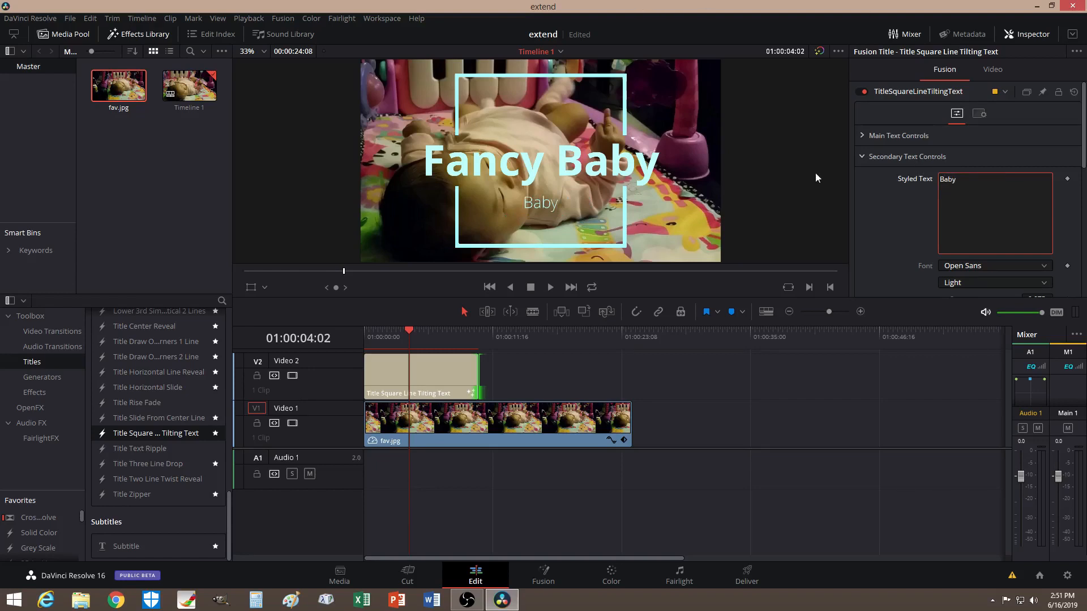
# - Convert the tilting title on Video 2 into a compound clip named "Compound Clip 1"
pyautogui.click(862, 157)
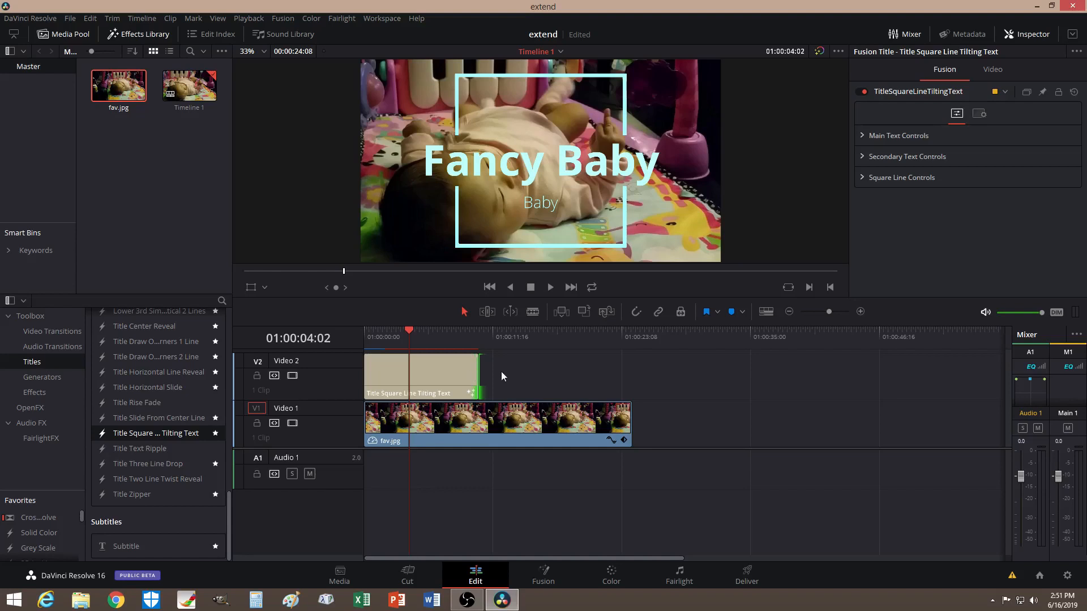
pyautogui.click(437, 382)
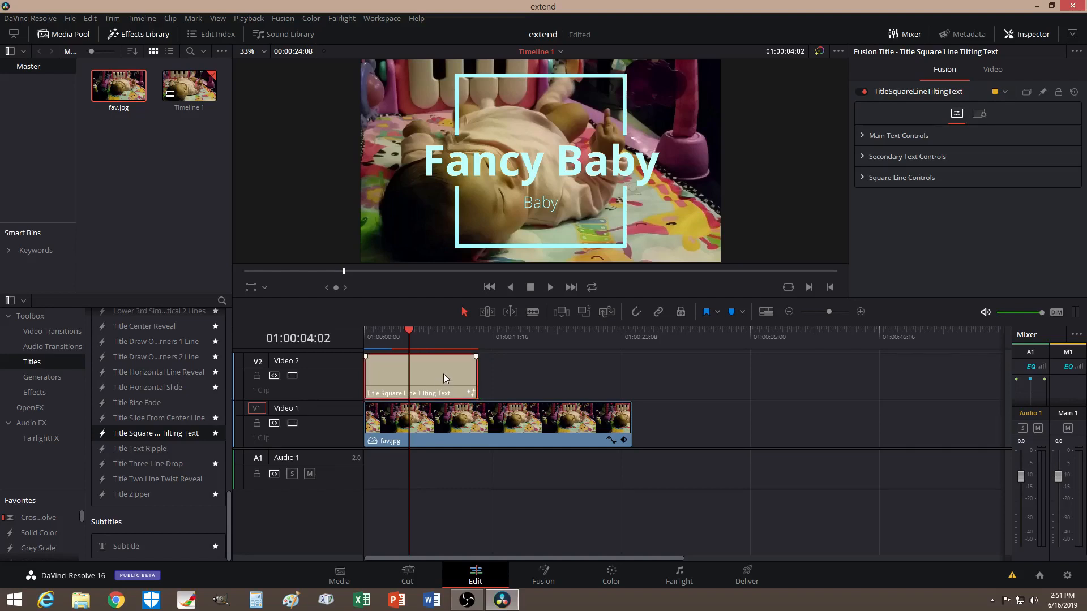
pyautogui.rightClick(442, 371)
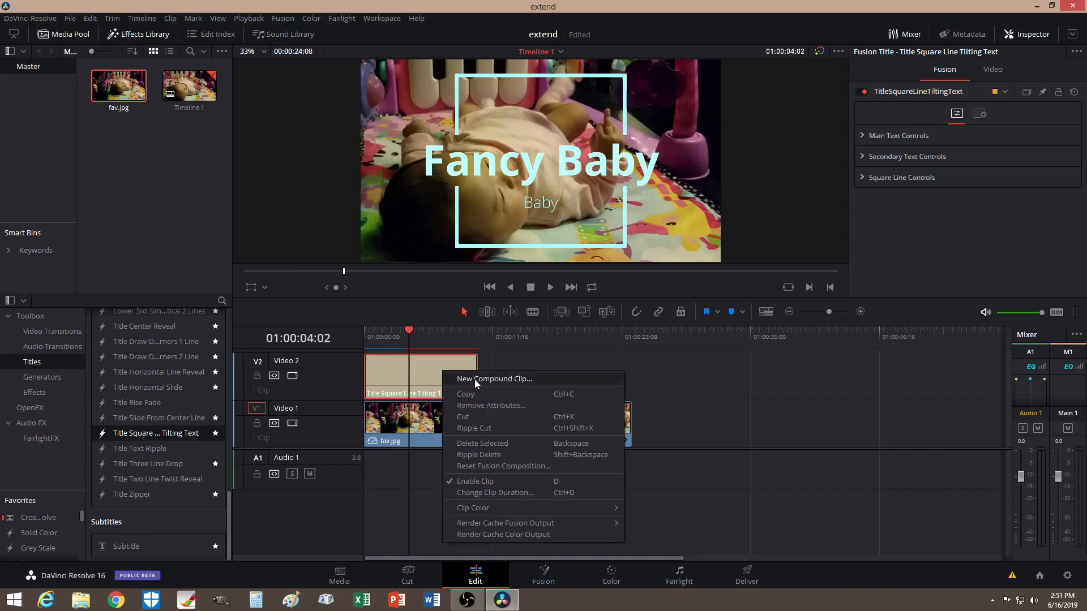
pyautogui.click(508, 378)
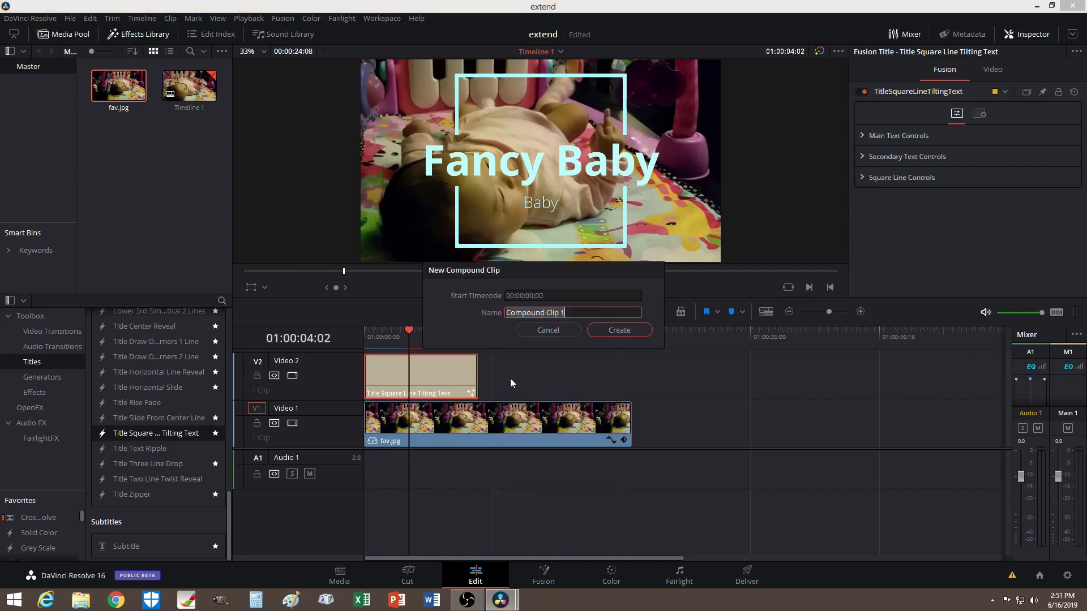
pyautogui.click(604, 332)
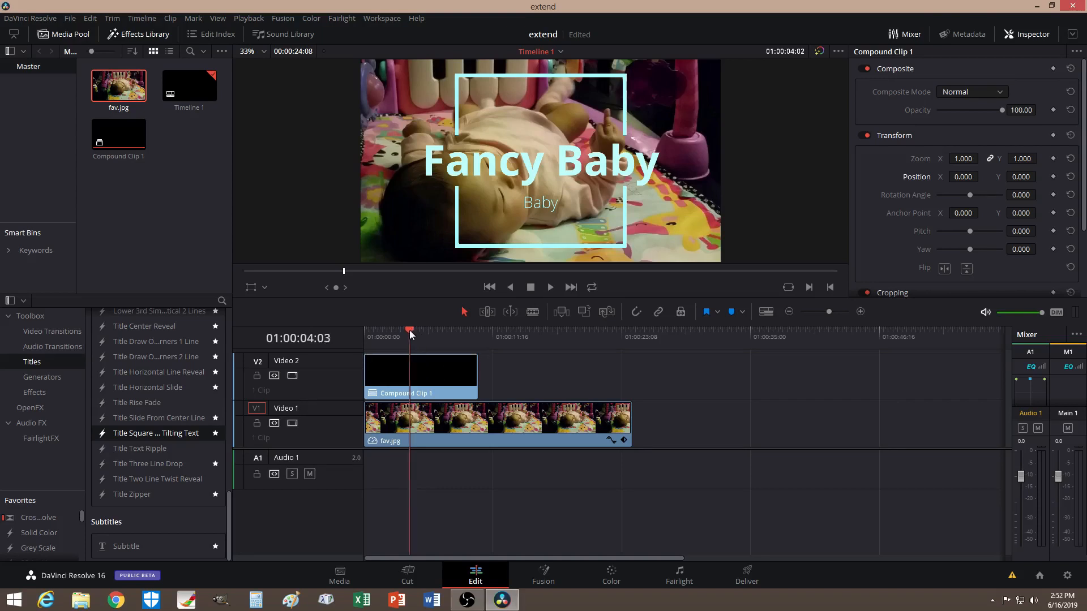
pyautogui.moveTo(409, 331)
pyautogui.mouseDown()
pyautogui.moveTo(379, 330)
pyautogui.moveTo(402, 331)
pyautogui.mouseUp()
pyautogui.rightClick(433, 375)
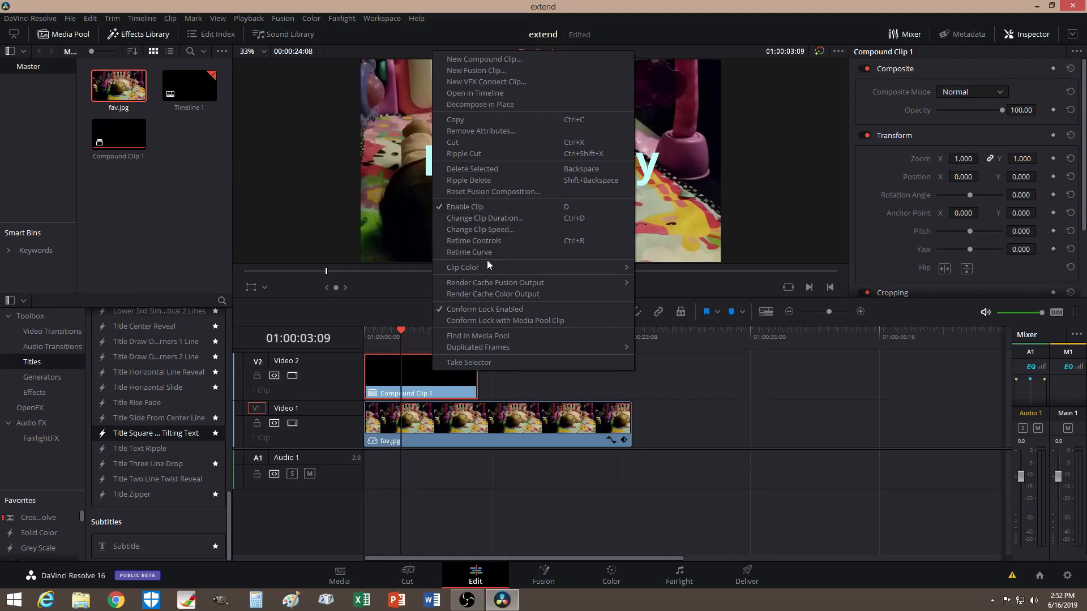
pyautogui.moveTo(486, 267)
pyautogui.click(505, 501)
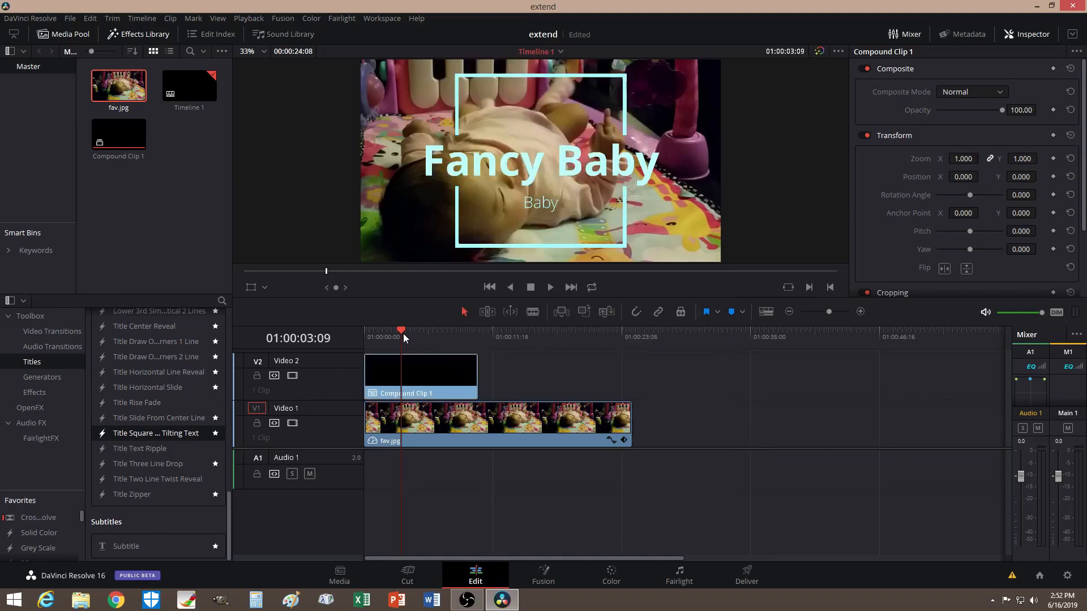
# - Move the playhead to 01:00:01:09 and show the retime controls on the compound clip
pyautogui.moveTo(403, 334); pyautogui.dragTo(385, 332)
pyautogui.moveTo(383, 329)
pyautogui.mouseDown()
pyautogui.moveTo(365, 330)
pyautogui.moveTo(383, 330)
pyautogui.mouseUp()
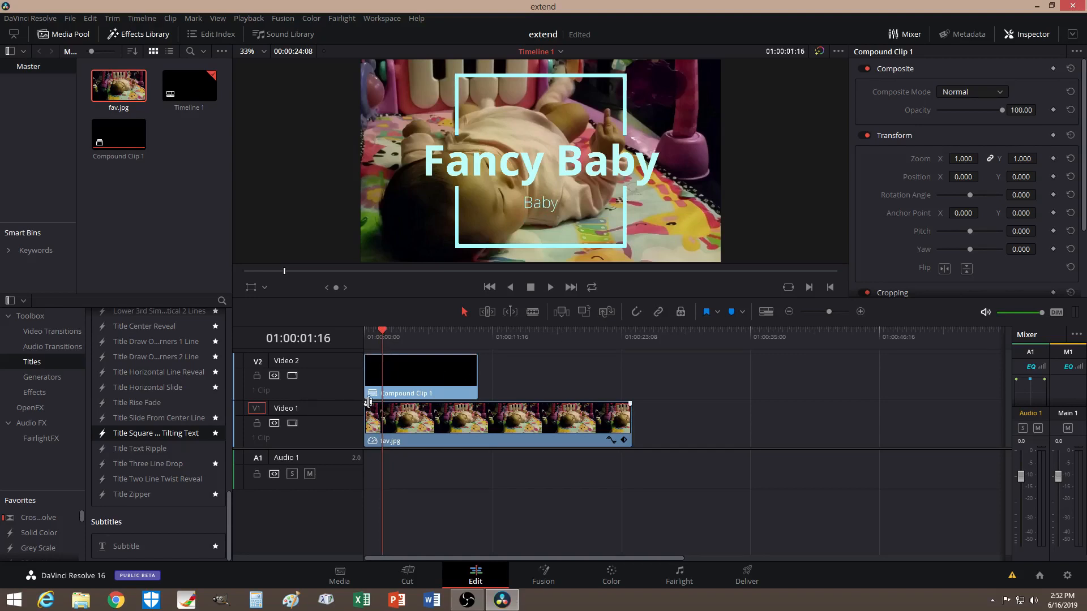
pyautogui.moveTo(382, 328)
pyautogui.mouseDown()
pyautogui.moveTo(364, 329)
pyautogui.moveTo(380, 332)
pyautogui.mouseUp()
pyautogui.rightClick(420, 371)
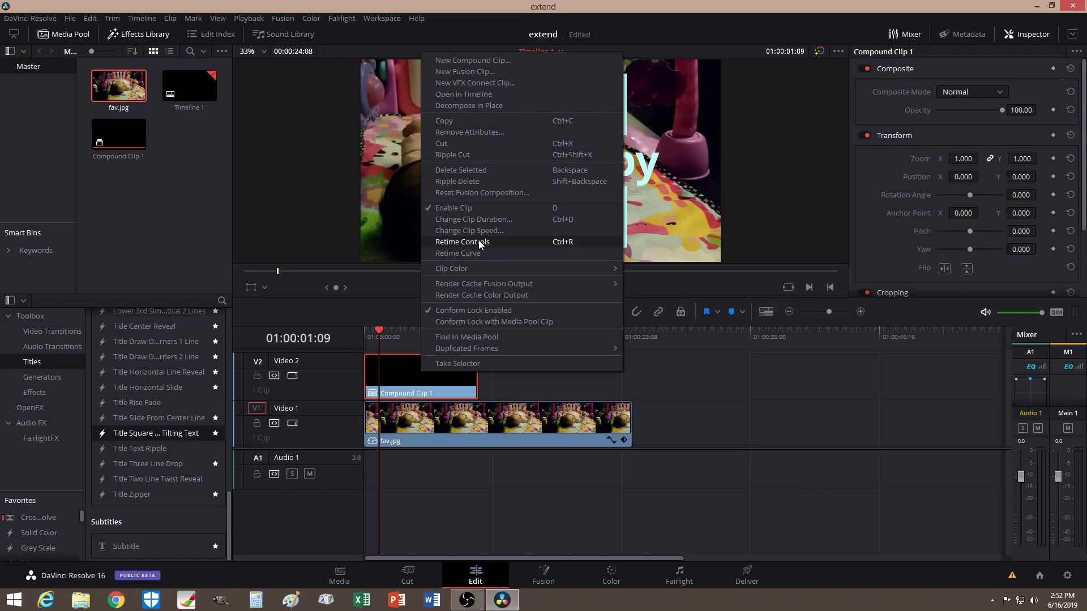
pyautogui.click(463, 242)
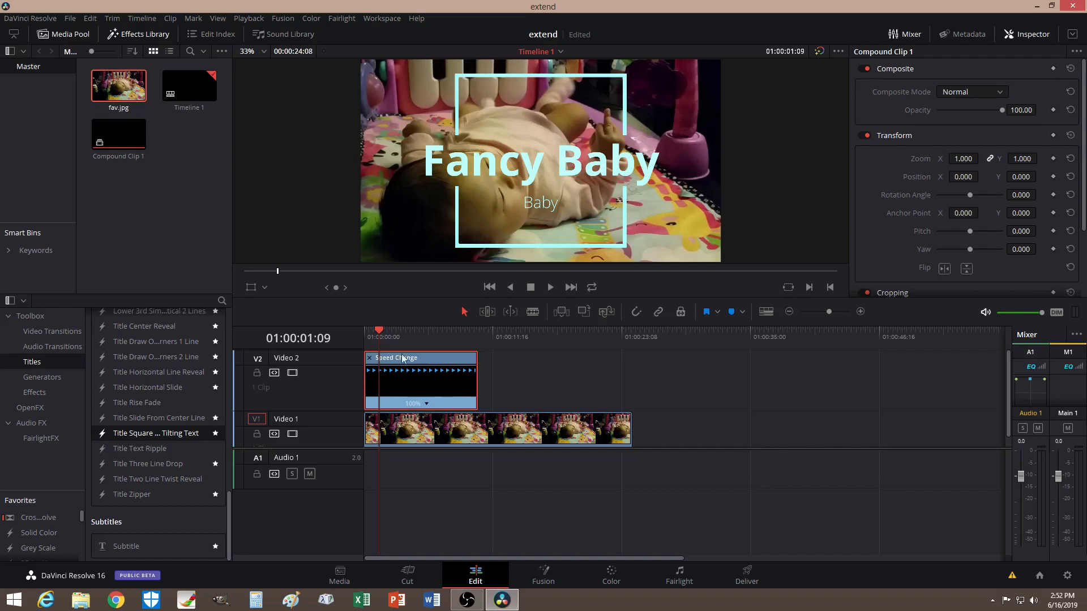
# - Add a speed point to the compound clip at 01:00:01:12 and insert a freeze frame there
pyautogui.moveTo(379, 331)
pyautogui.mouseDown()
pyautogui.moveTo(368, 333)
pyautogui.moveTo(381, 327)
pyautogui.mouseUp()
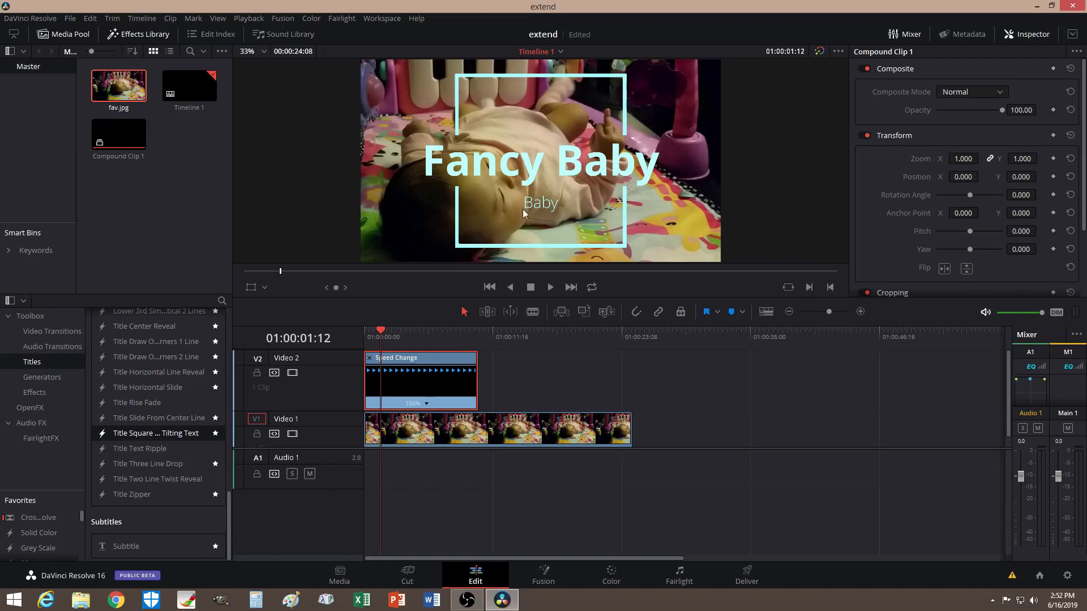
pyautogui.click(428, 405)
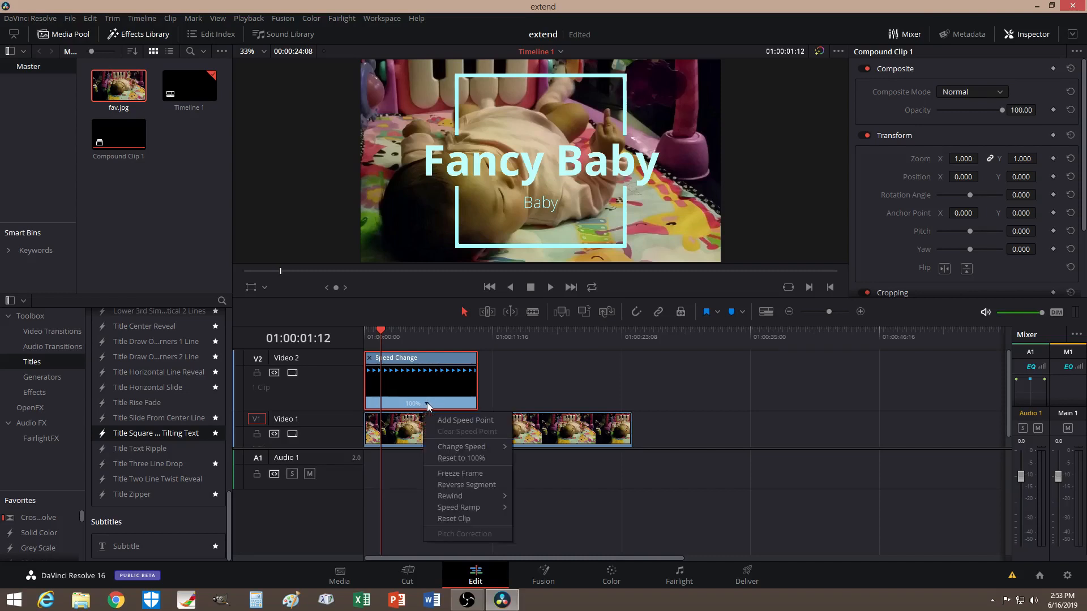
pyautogui.click(471, 420)
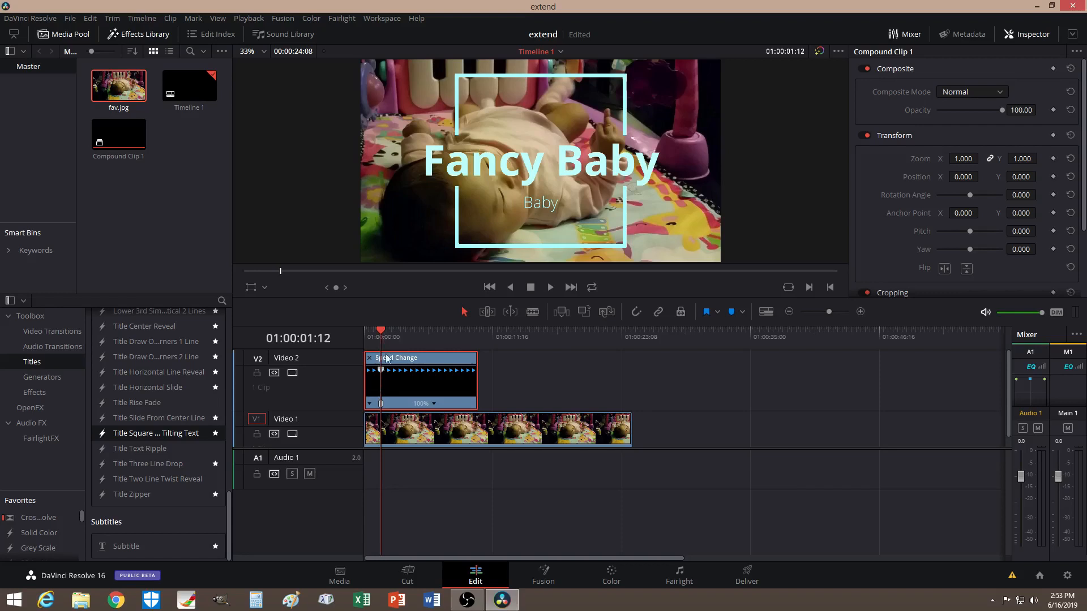
pyautogui.click(434, 404)
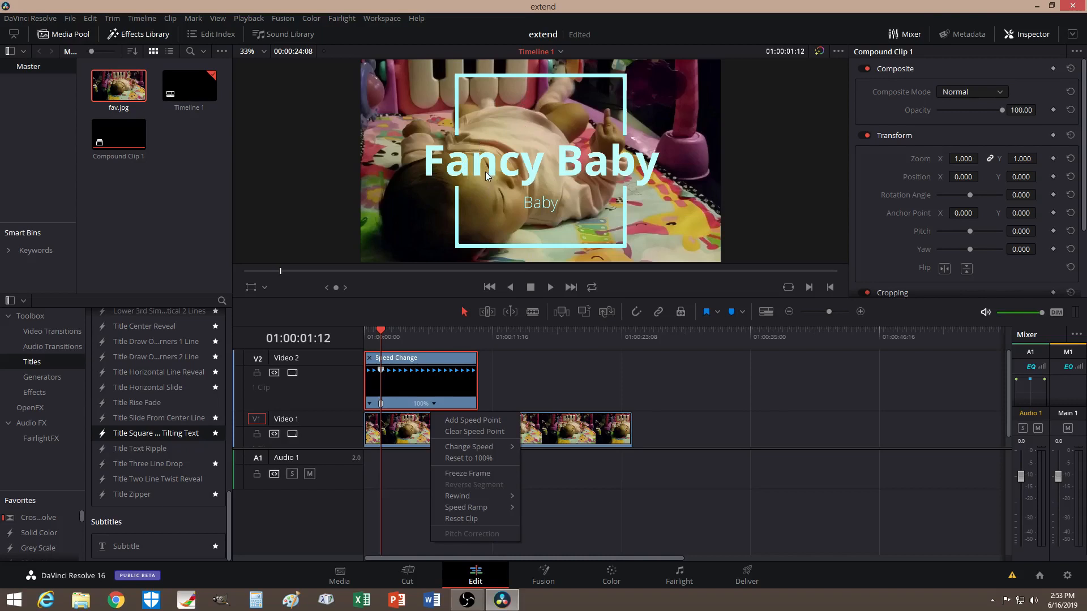
pyautogui.click(481, 475)
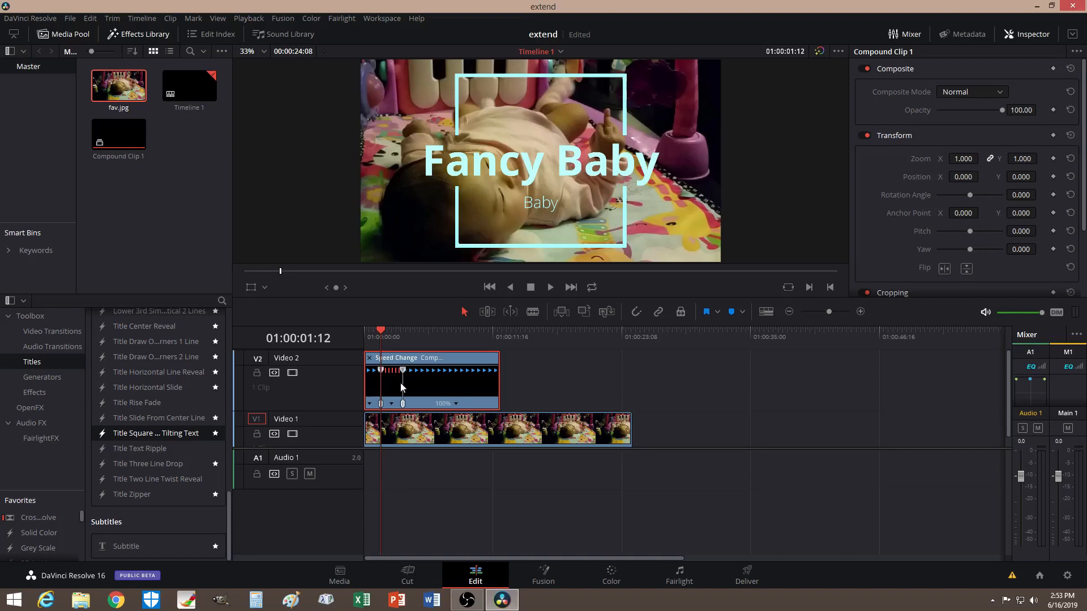
# - Check the title animation at 01:00:07:17, and slow the segment before the freeze frame to 50% speed
pyautogui.moveTo(381, 329); pyautogui.dragTo(449, 331)
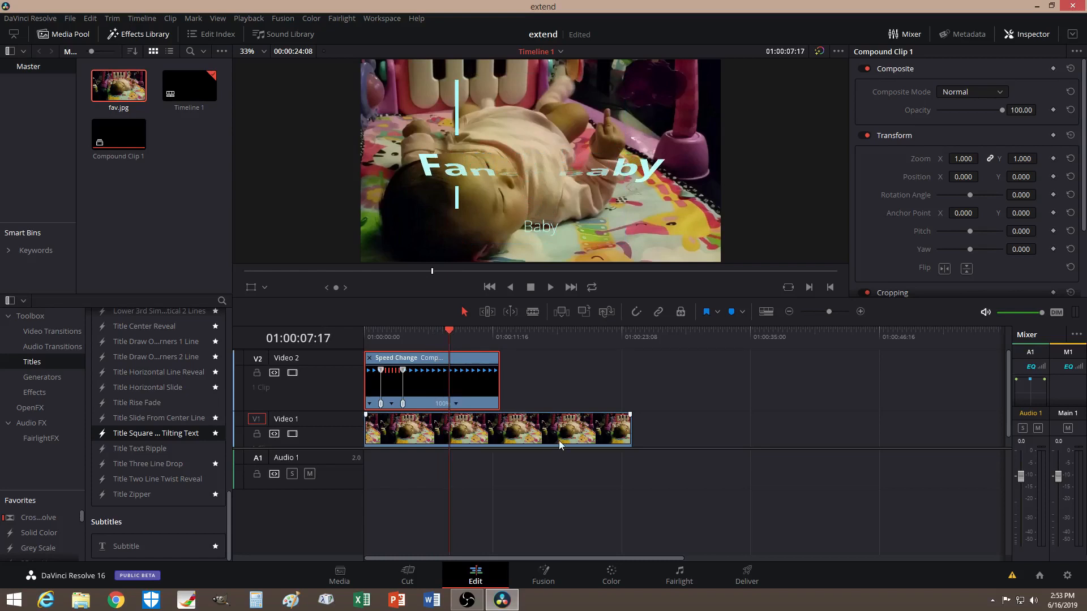
pyautogui.scroll(-1, 559, 440)
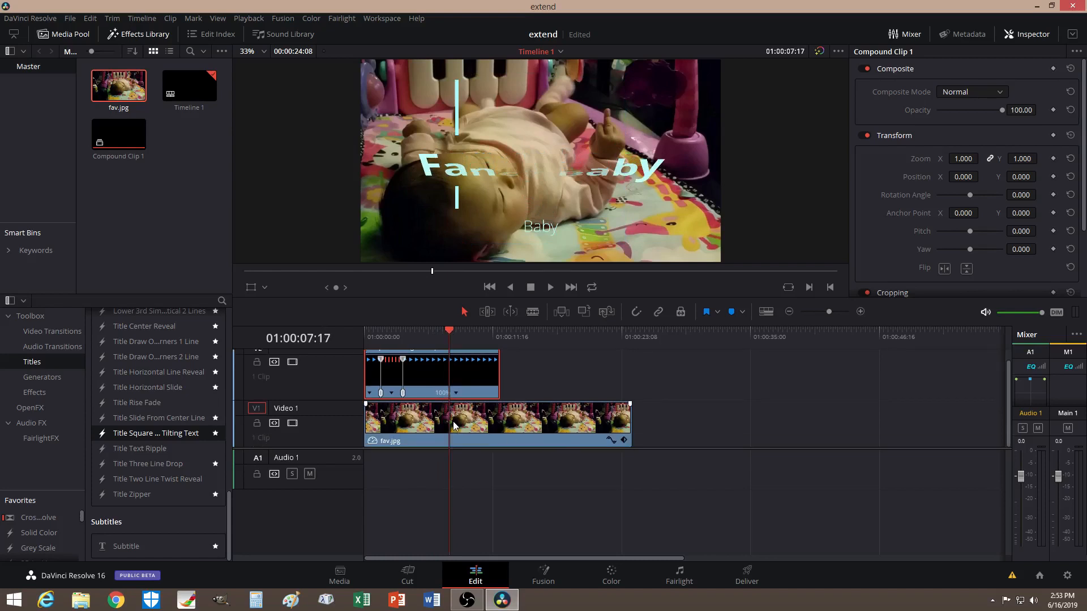
pyautogui.moveTo(443, 332); pyautogui.dragTo(369, 333)
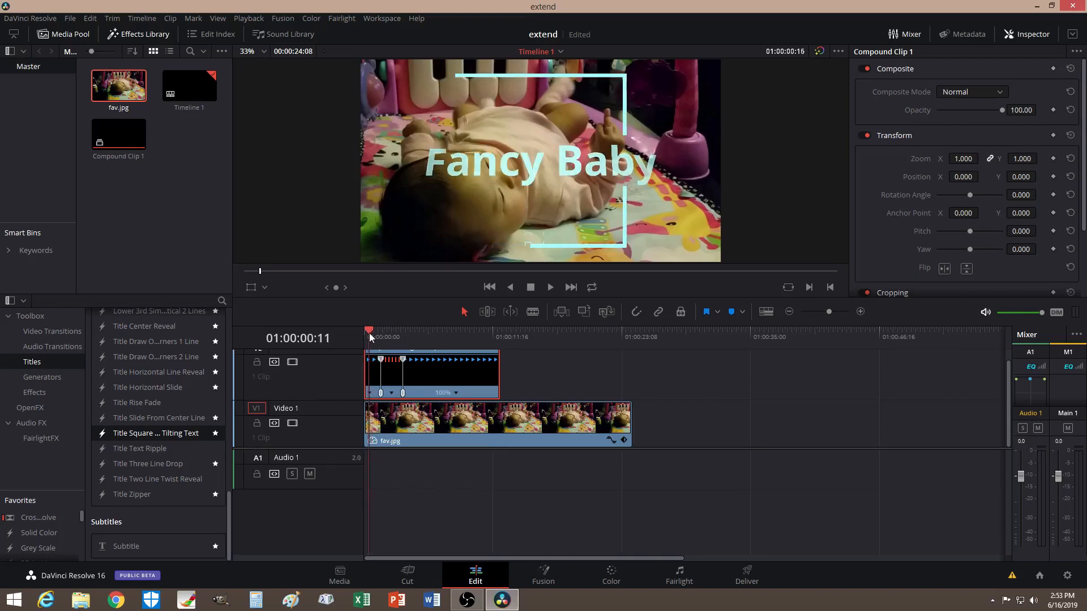
pyautogui.click(371, 395)
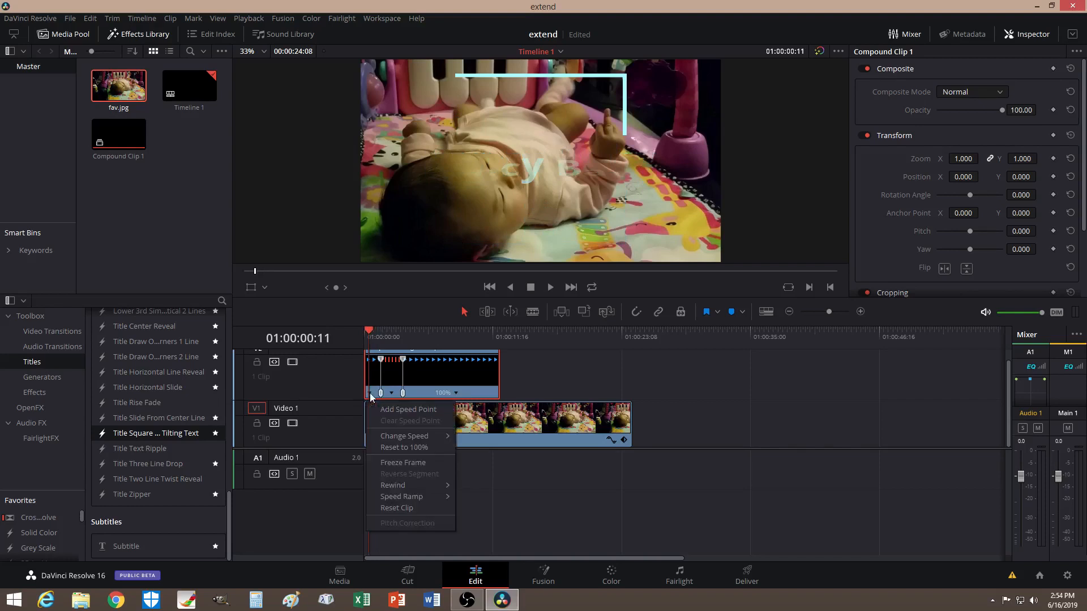
pyautogui.moveTo(413, 435)
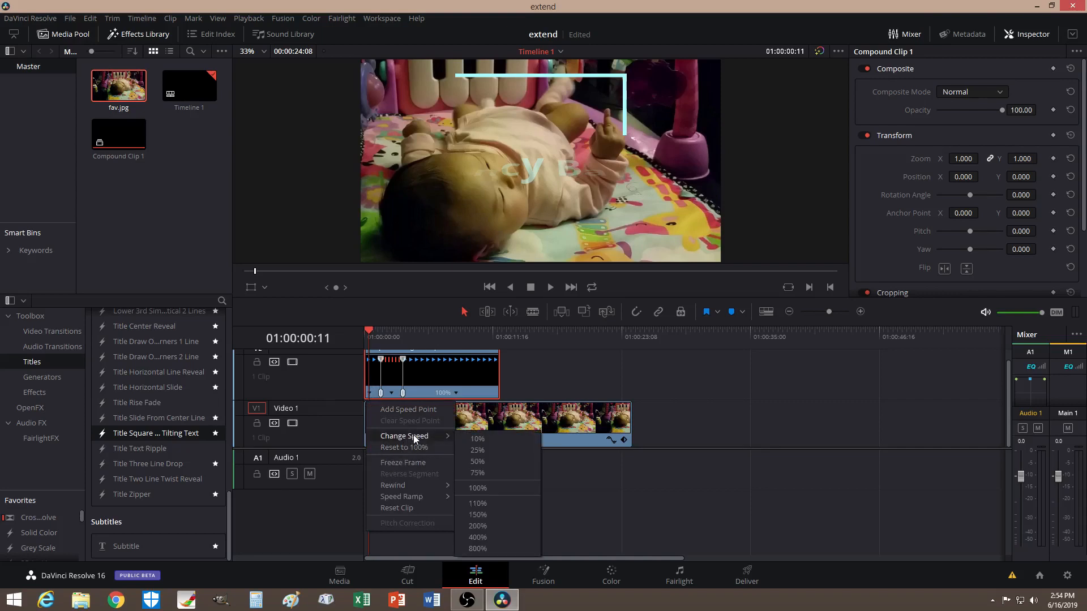
pyautogui.click(488, 464)
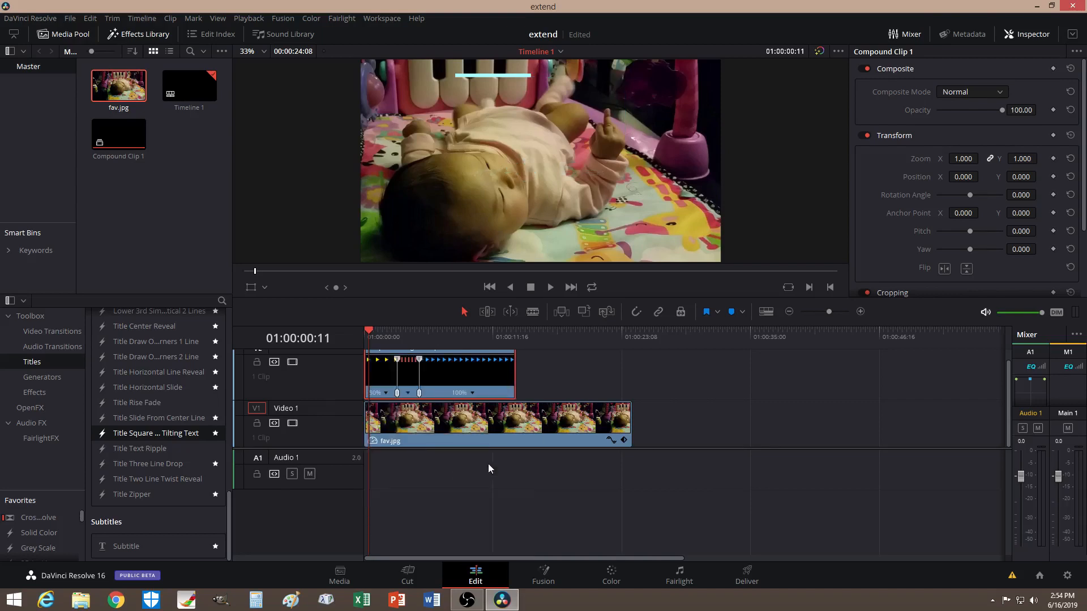
# - Preview the slowed title intro from the start, and move the first speed point to slow the opening segment to 43%
pyautogui.moveTo(371, 330); pyautogui.dragTo(361, 331)
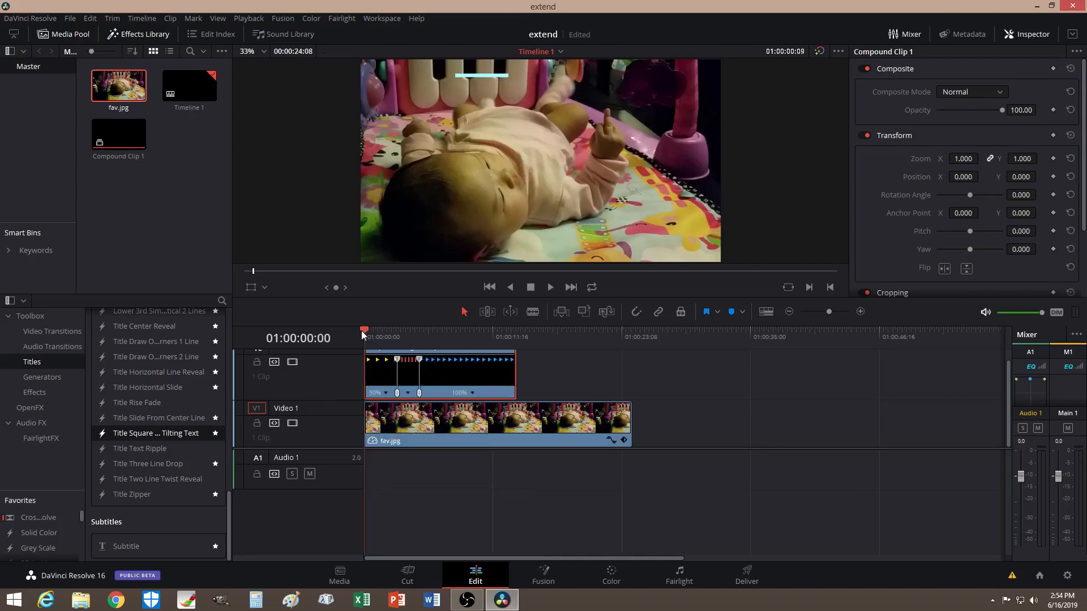
pyautogui.click(548, 289)
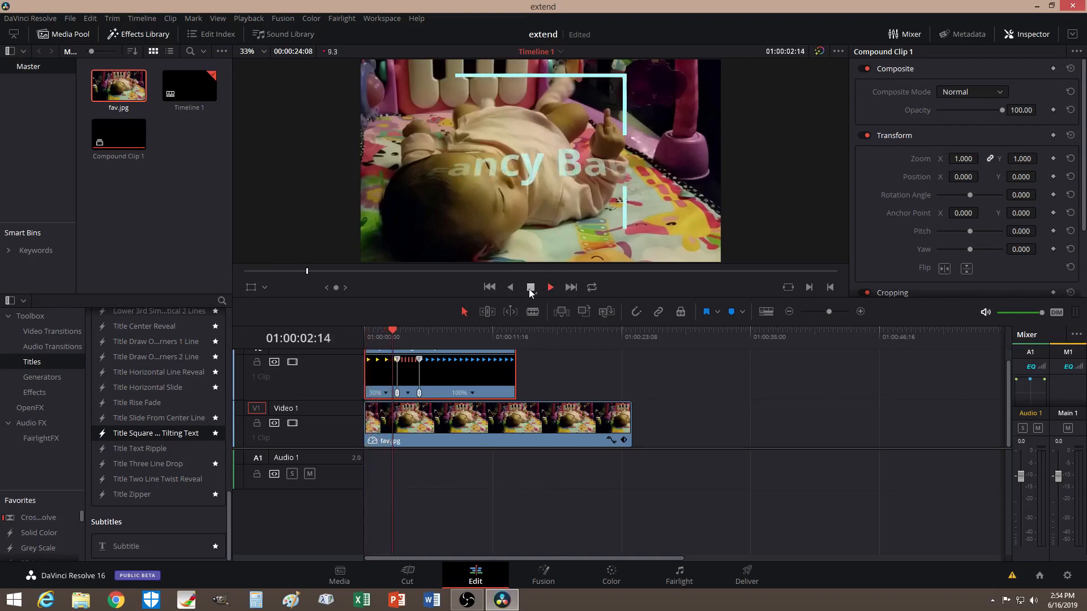
pyautogui.click(529, 289)
pyautogui.click(395, 331)
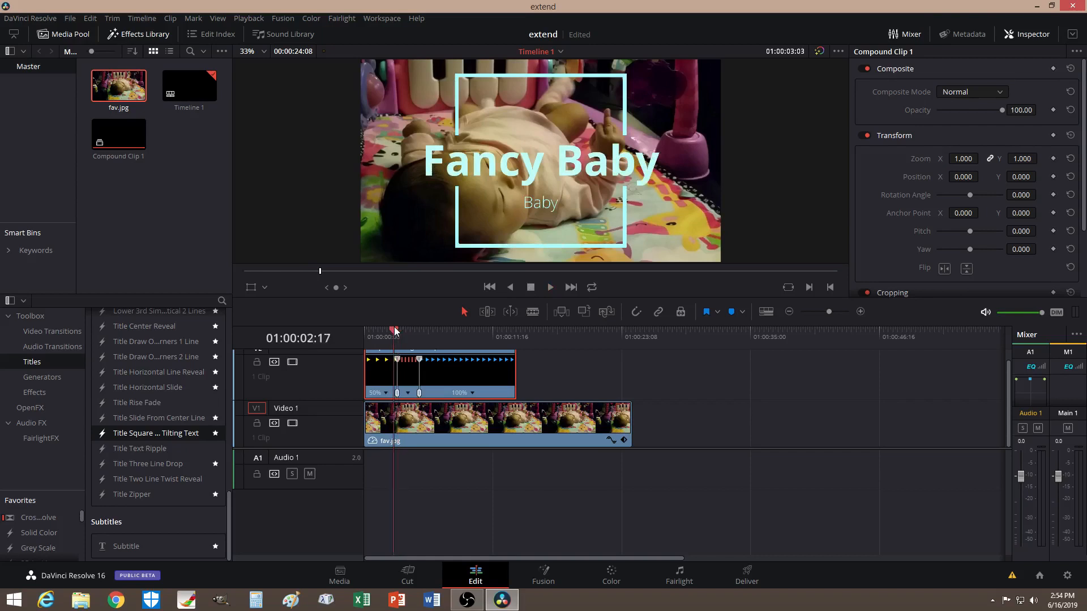
pyautogui.moveTo(394, 331)
pyautogui.mouseDown()
pyautogui.moveTo(367, 331)
pyautogui.moveTo(392, 331)
pyautogui.moveTo(380, 331)
pyautogui.mouseUp()
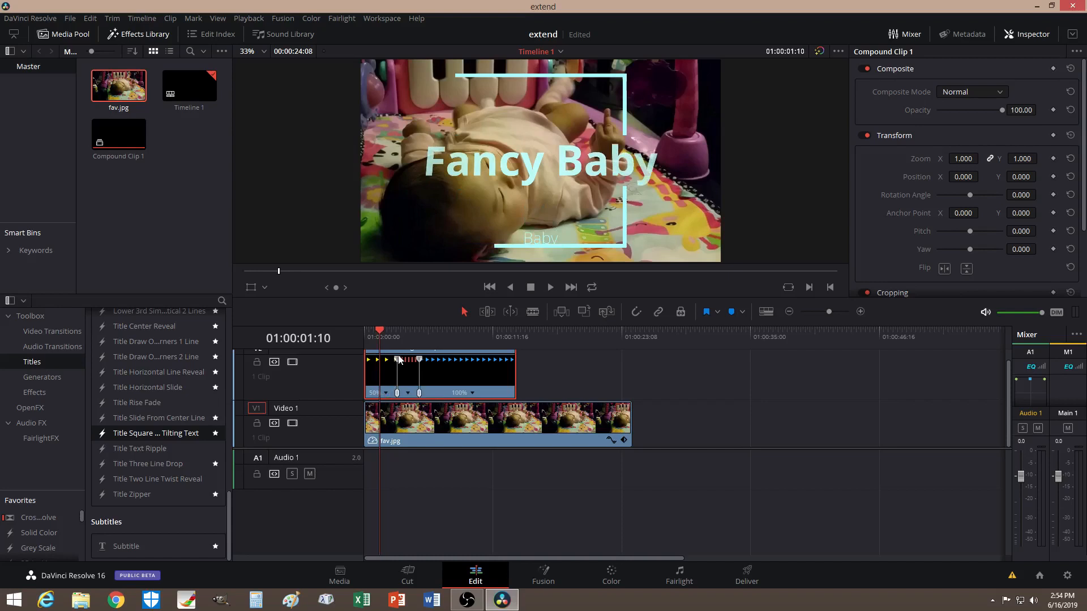
pyautogui.moveTo(399, 356)
pyautogui.mouseDown()
pyautogui.moveTo(402, 376)
pyautogui.moveTo(385, 373)
pyautogui.moveTo(404, 375)
pyautogui.mouseUp()
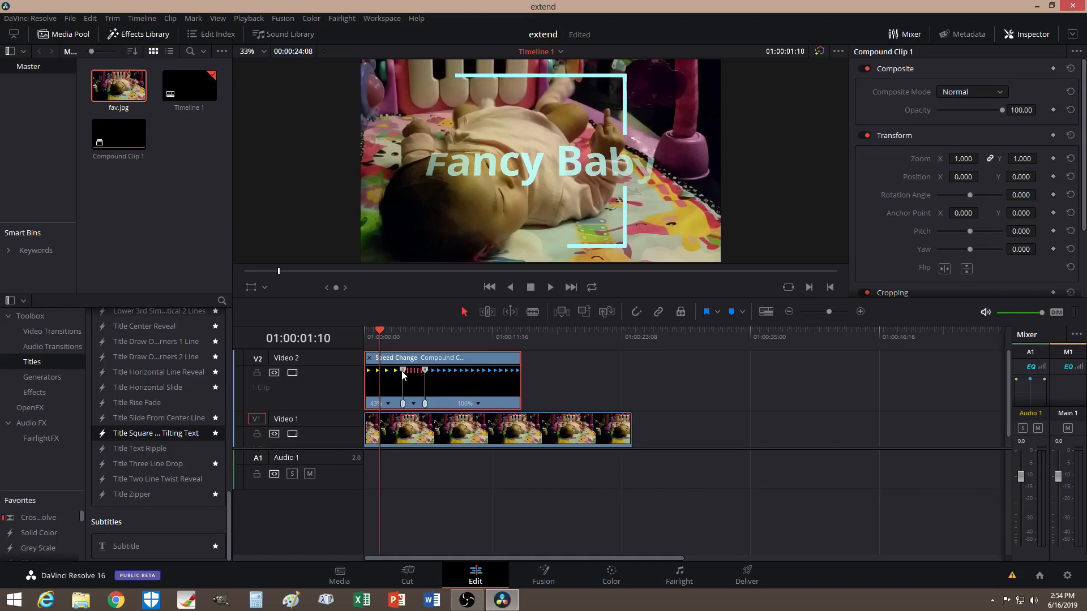
# - With the playhead at 01:00:23:10, stretch the freeze-frame segment until the compound clip ends at about 28 seconds
pyautogui.click(378, 333)
pyautogui.moveTo(378, 333); pyautogui.dragTo(628, 348)
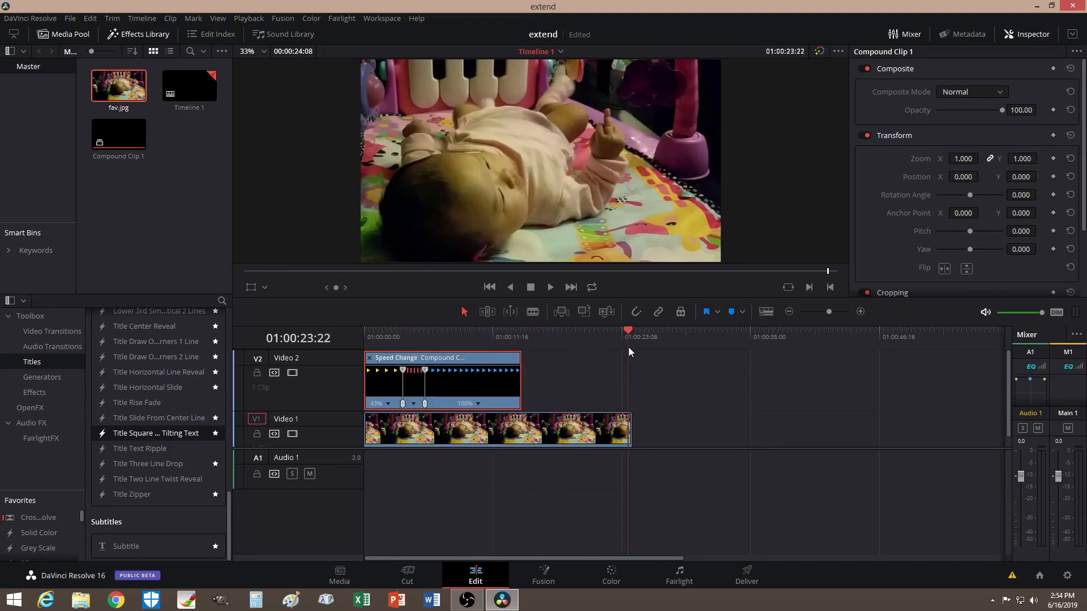
pyautogui.scroll(-1, 615, 355)
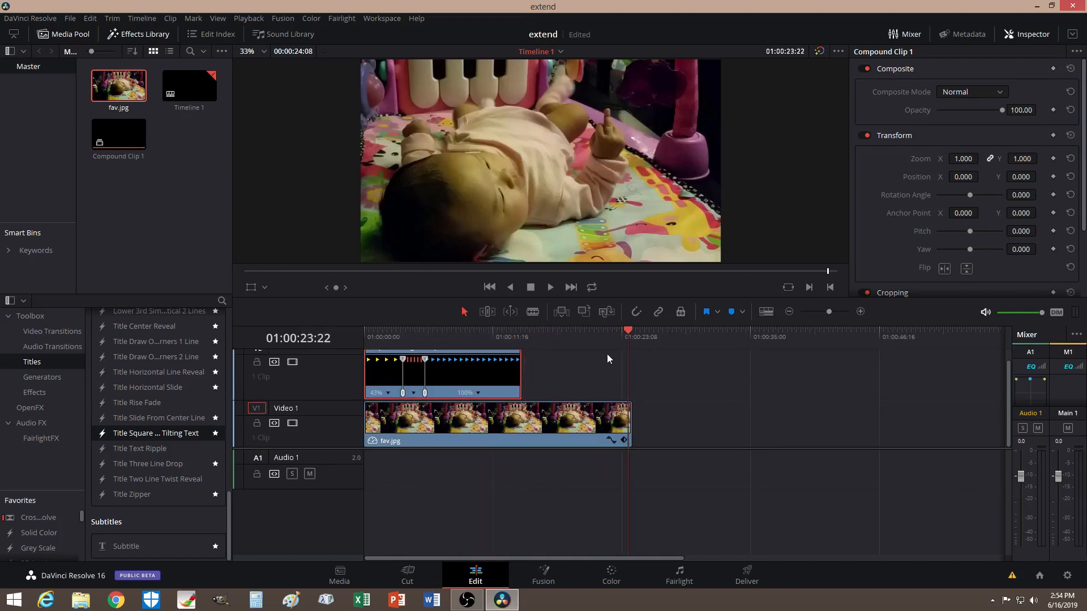
pyautogui.moveTo(629, 331)
pyautogui.mouseDown()
pyautogui.moveTo(614, 331)
pyautogui.moveTo(623, 334)
pyautogui.mouseUp()
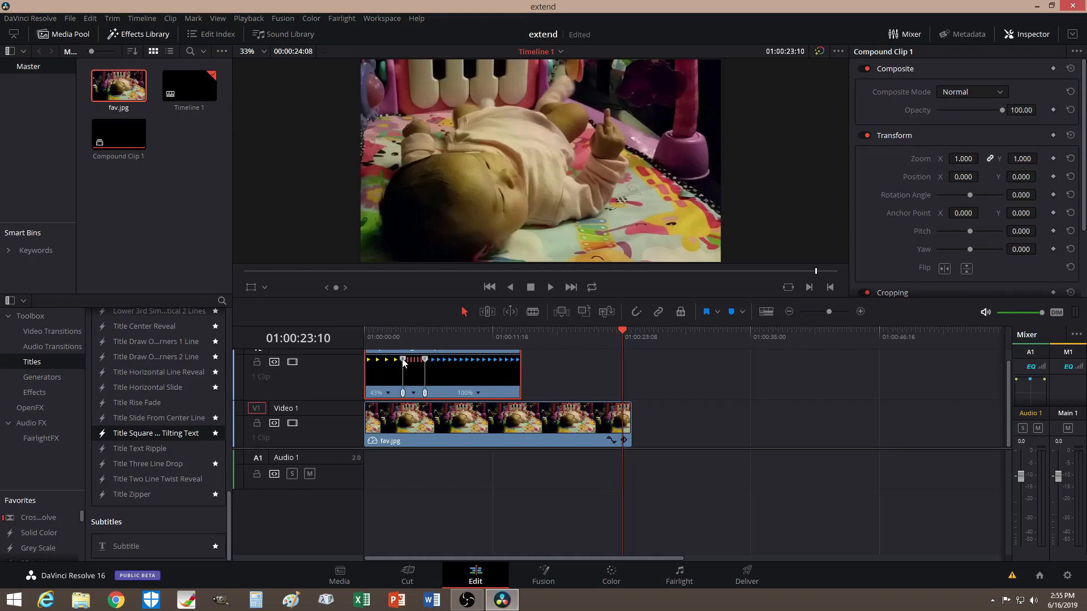
pyautogui.moveTo(403, 363); pyautogui.dragTo(480, 362)
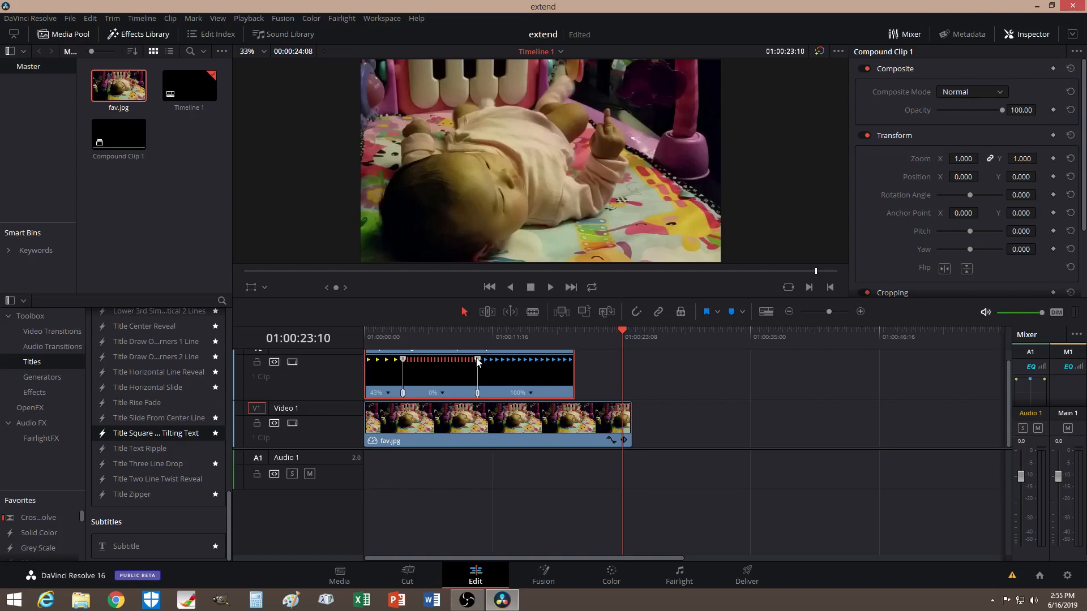
pyautogui.moveTo(477, 360); pyautogui.dragTo(576, 358)
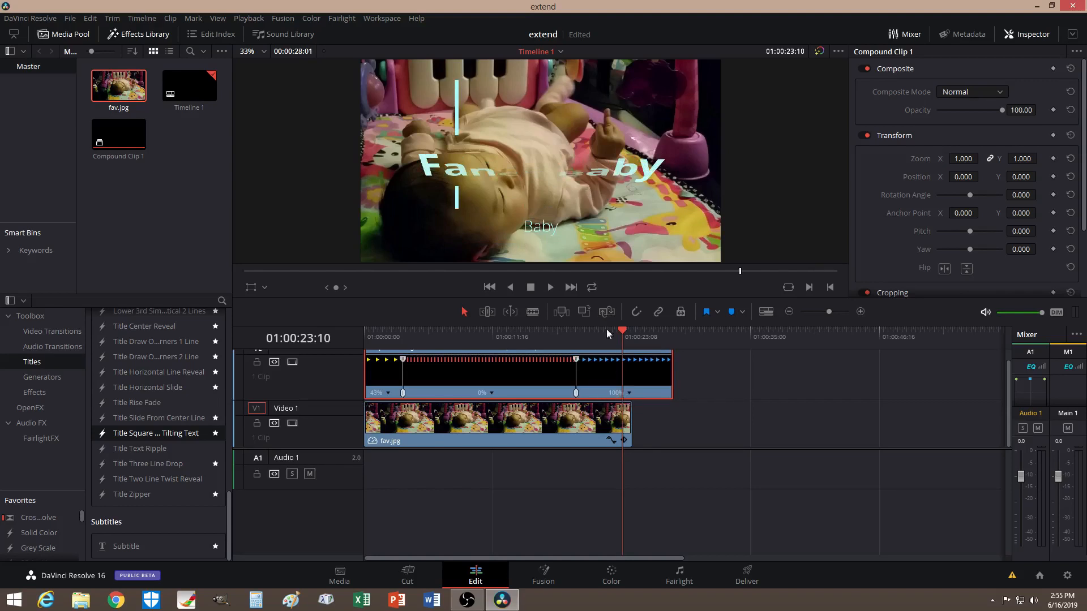
# - Play the timeline from near its start and check the title's intro, freeze and exit timing
pyautogui.moveTo(625, 336); pyautogui.dragTo(368, 331)
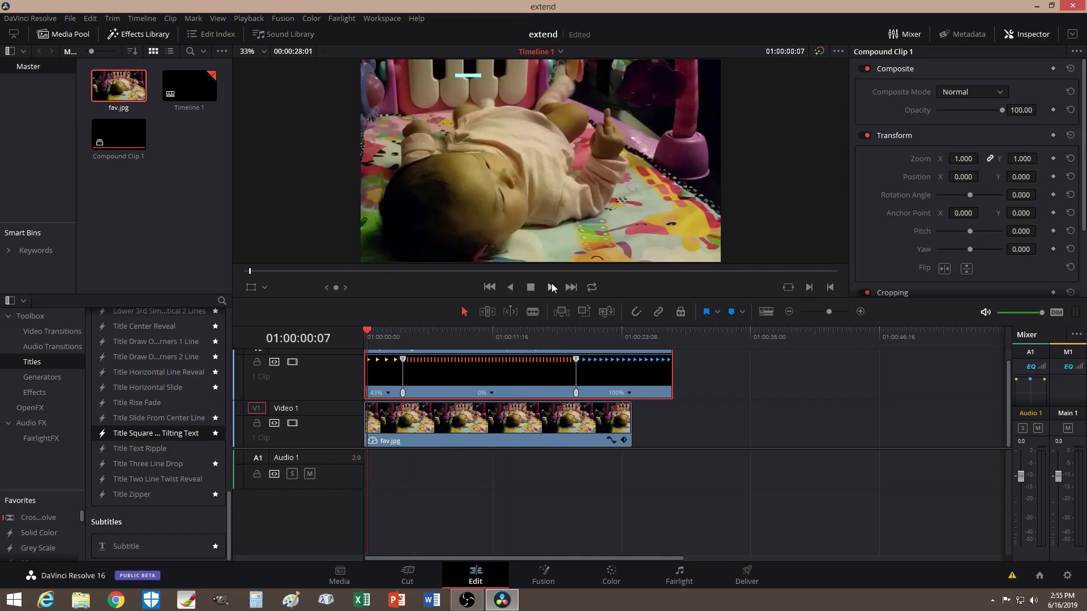
pyautogui.click(552, 287)
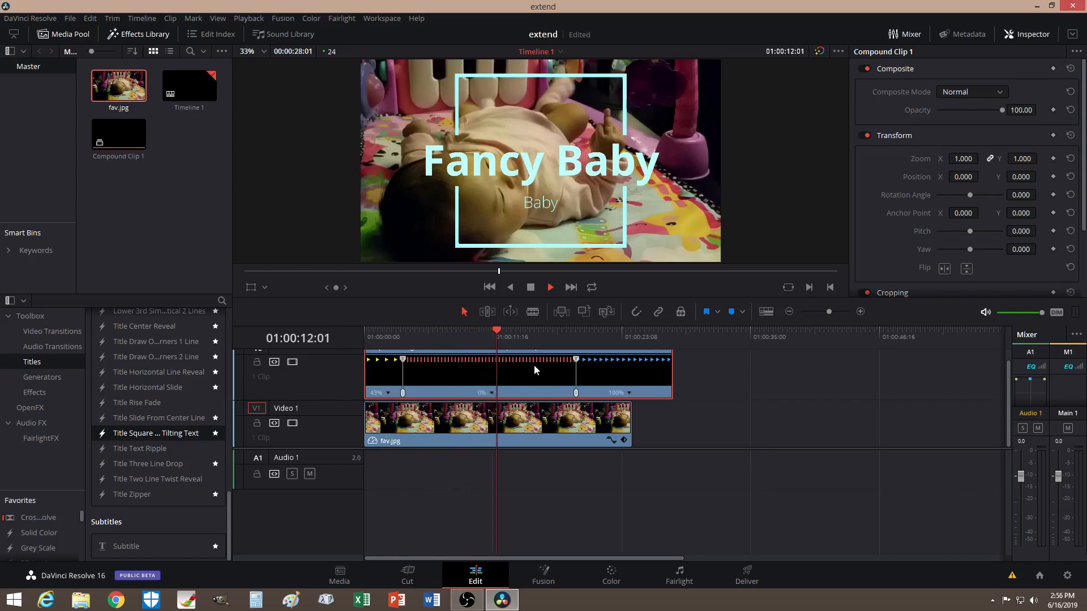
pyautogui.moveTo(511, 331); pyautogui.dragTo(566, 334)
pyautogui.click(536, 288)
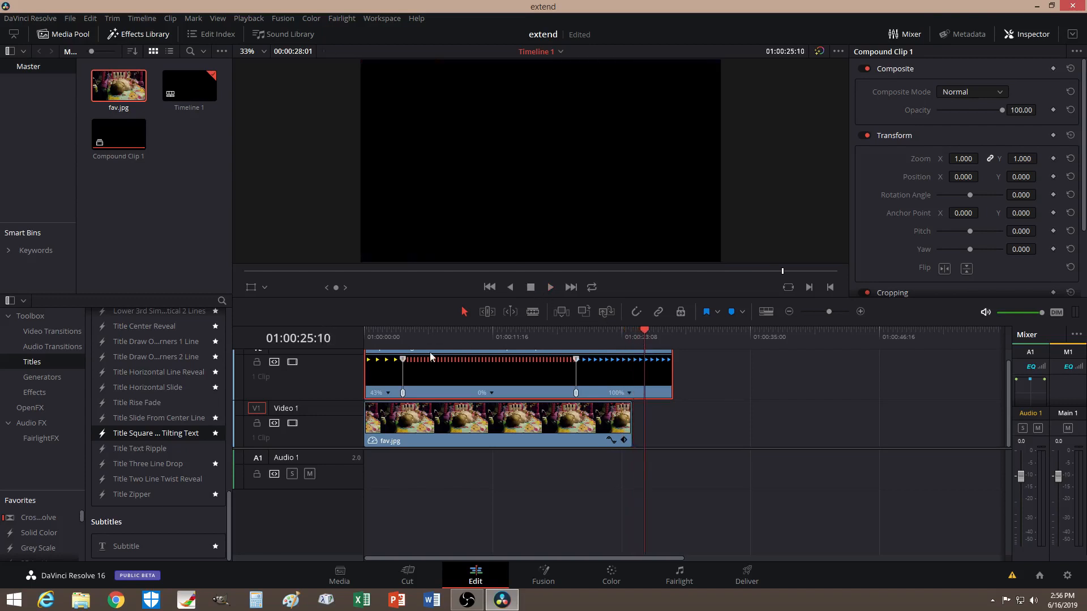
# - With the playhead at 01:00:23:13, lengthen the freeze-frame segment until the timeline lasts 28:04, and check the frame at 01:00:05:20
pyautogui.moveTo(644, 330)
pyautogui.mouseDown()
pyautogui.moveTo(600, 331)
pyautogui.moveTo(626, 335)
pyautogui.mouseUp()
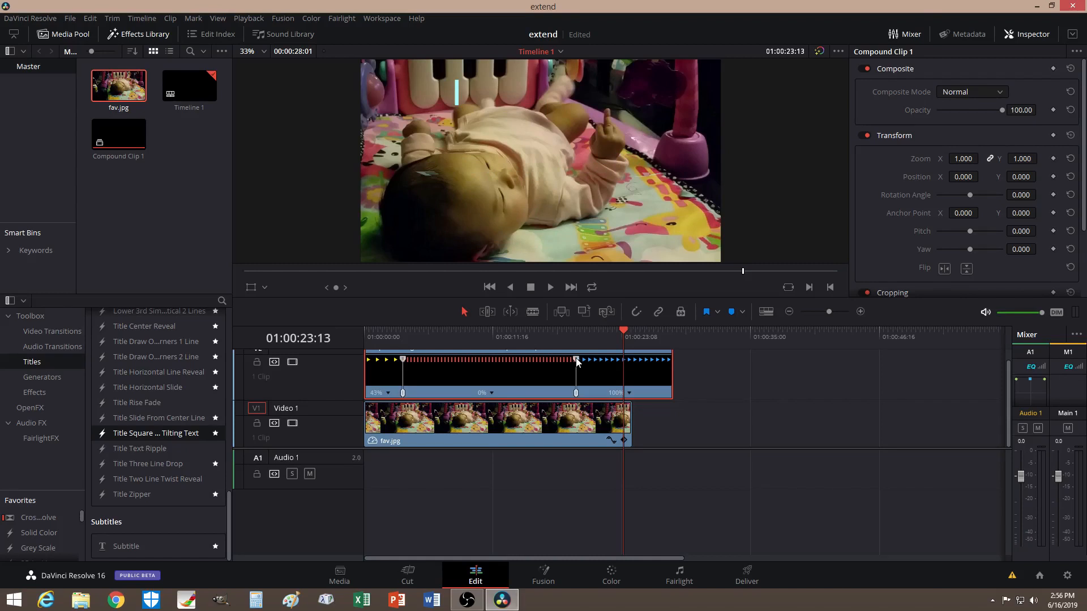
pyautogui.moveTo(576, 359); pyautogui.dragTo(578, 362)
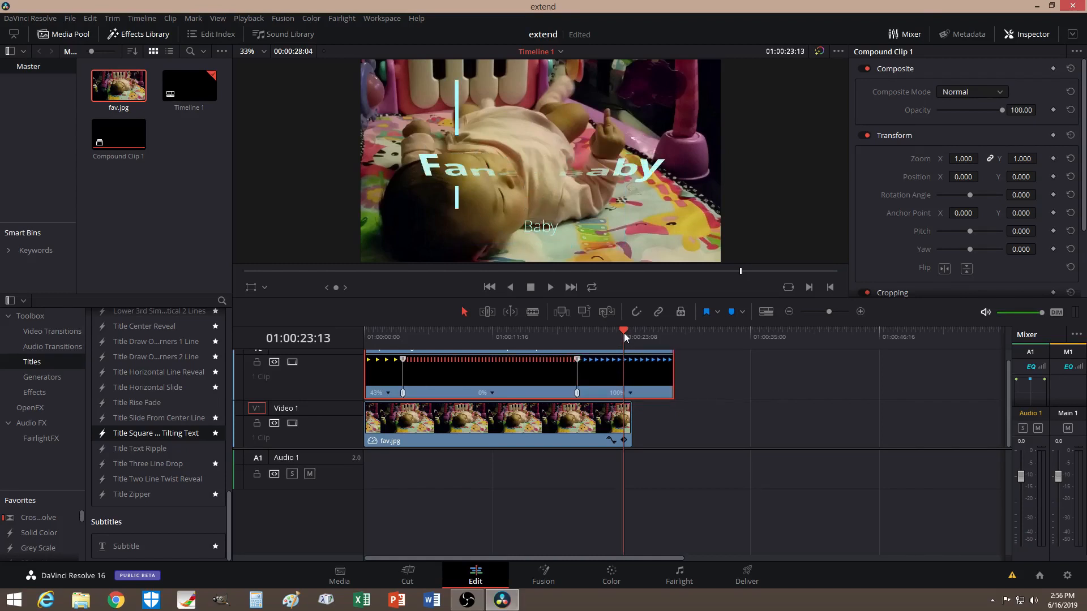
pyautogui.moveTo(624, 333); pyautogui.dragTo(429, 327)
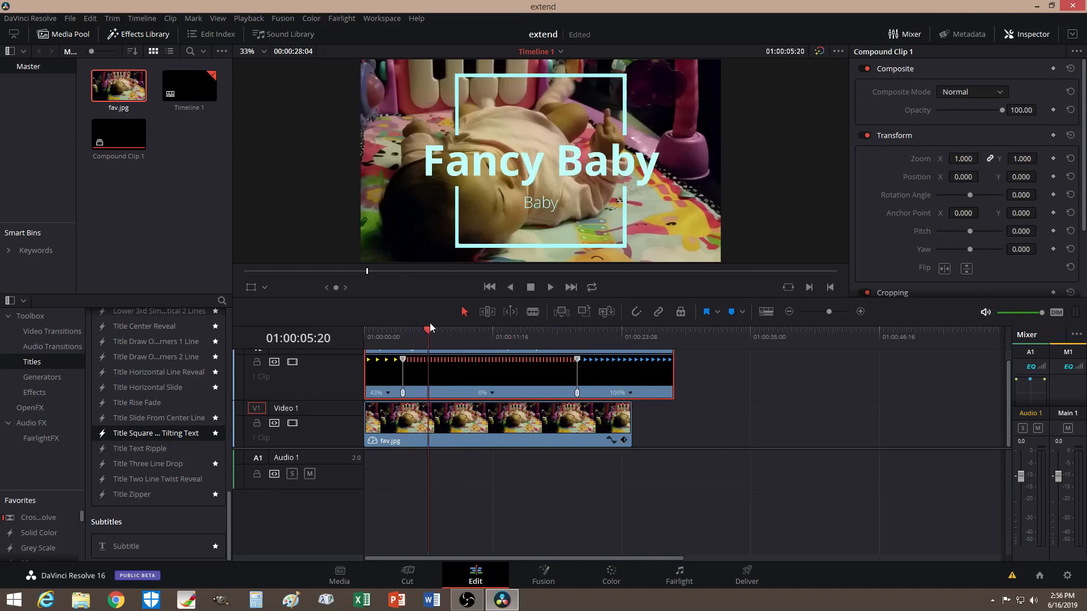